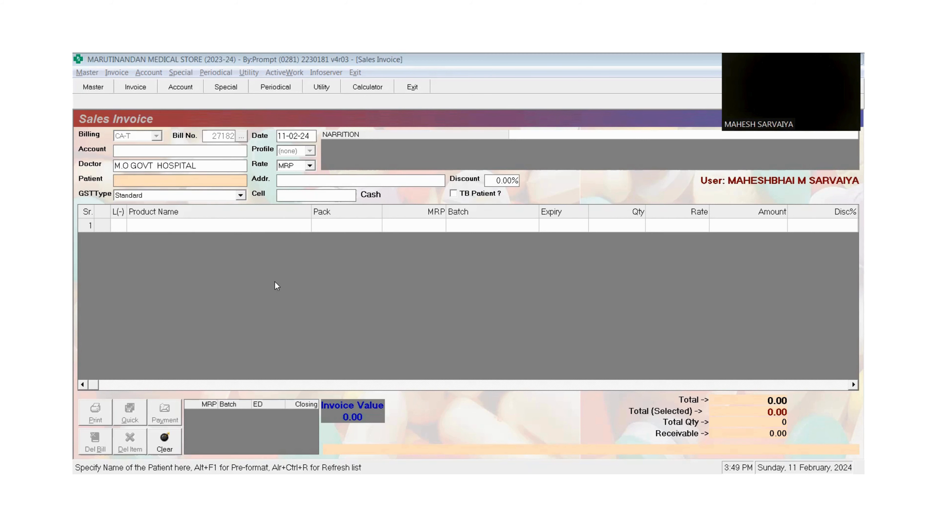
- Close the current invoice back to Home and start a new blank sales invoice with F2
key(Escape)
click(322, 237)
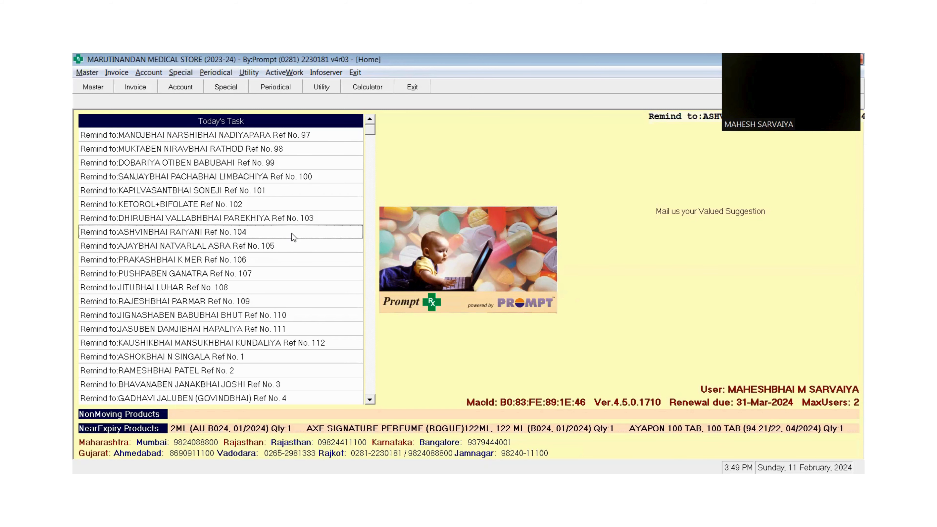
key(F2)
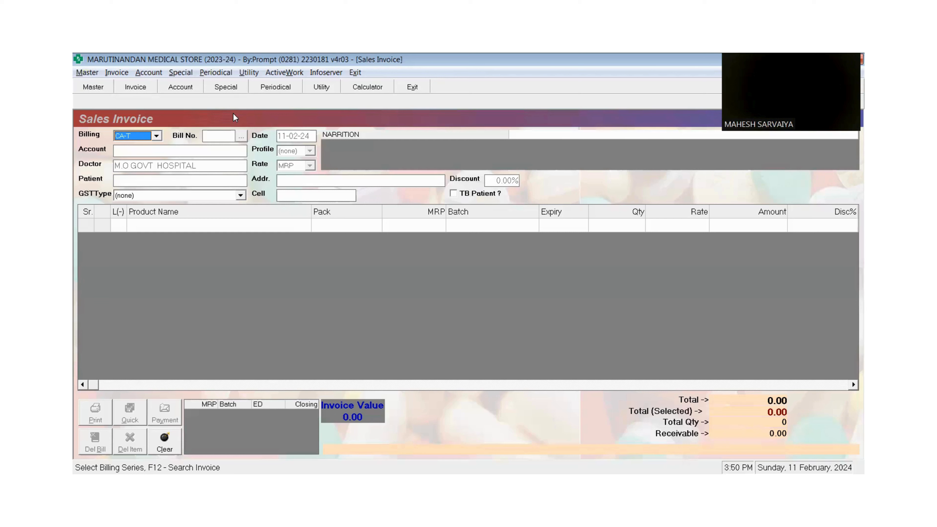
- Accept the bill number and date, then pick the doctor via 'DR' and patient via 'ASH'
key(Return)
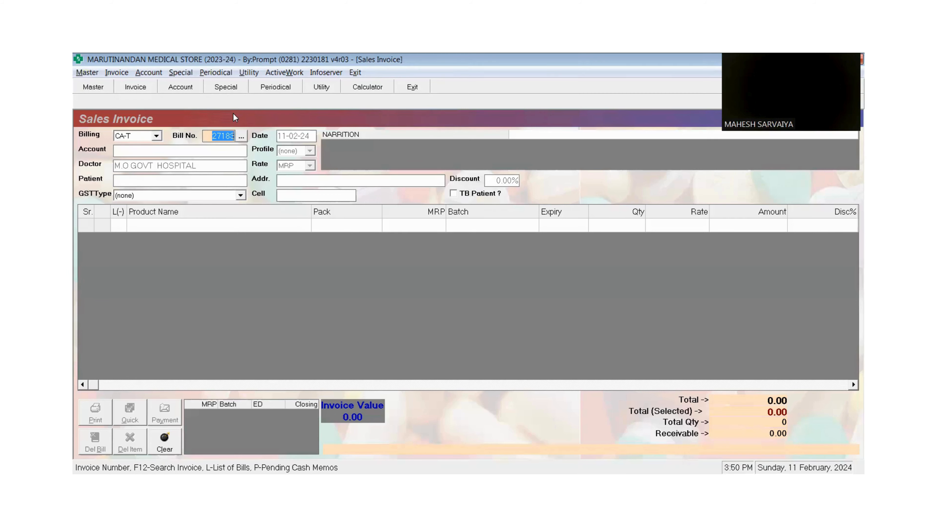
key(Return)
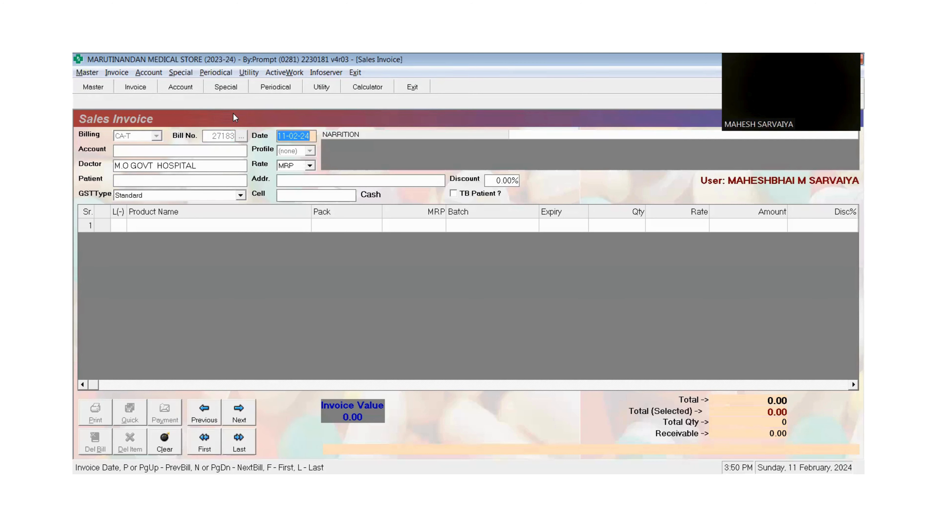
key(Return)
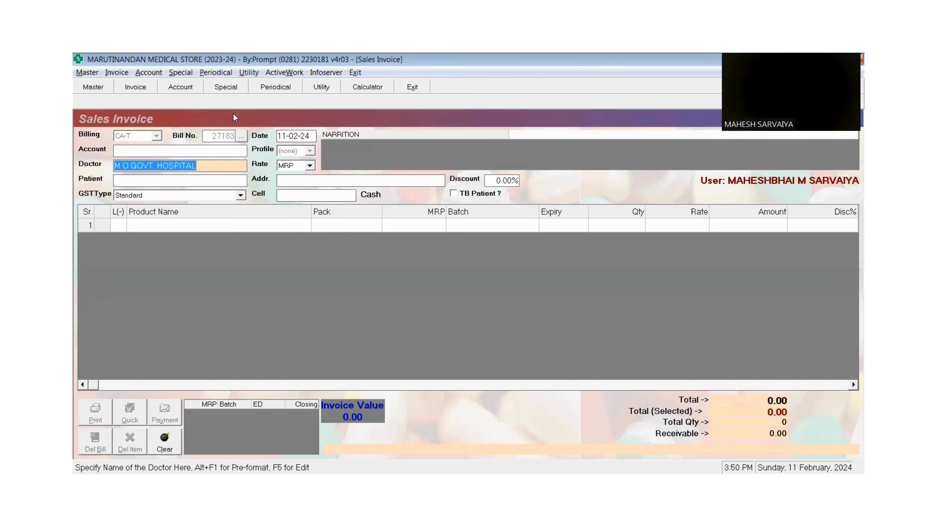
text(DR)
key(Return)
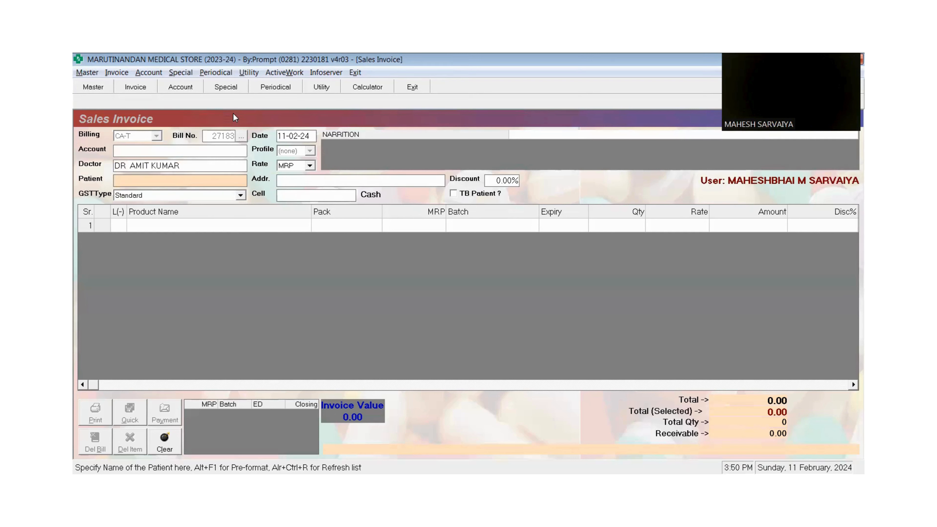
text(ASH)
key(Return)
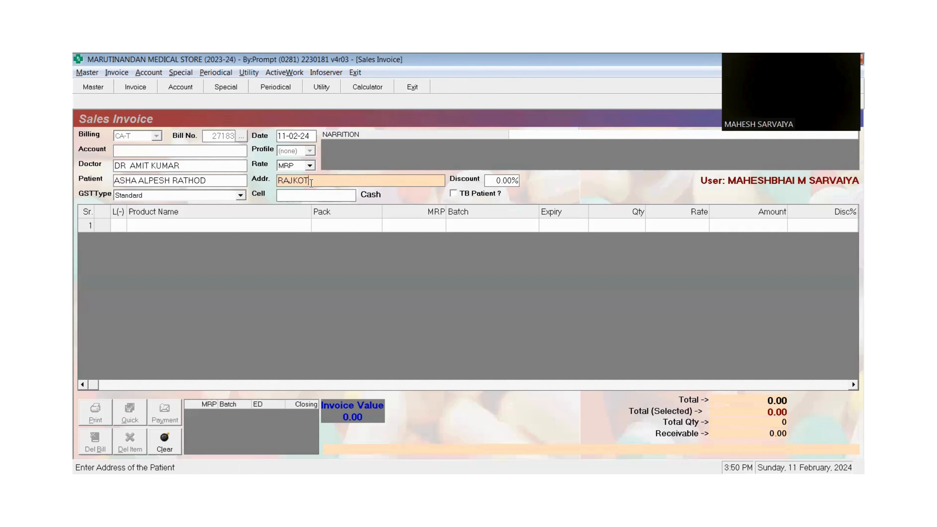
- Enter the patient's mobile number in the cell number field
key(Return)
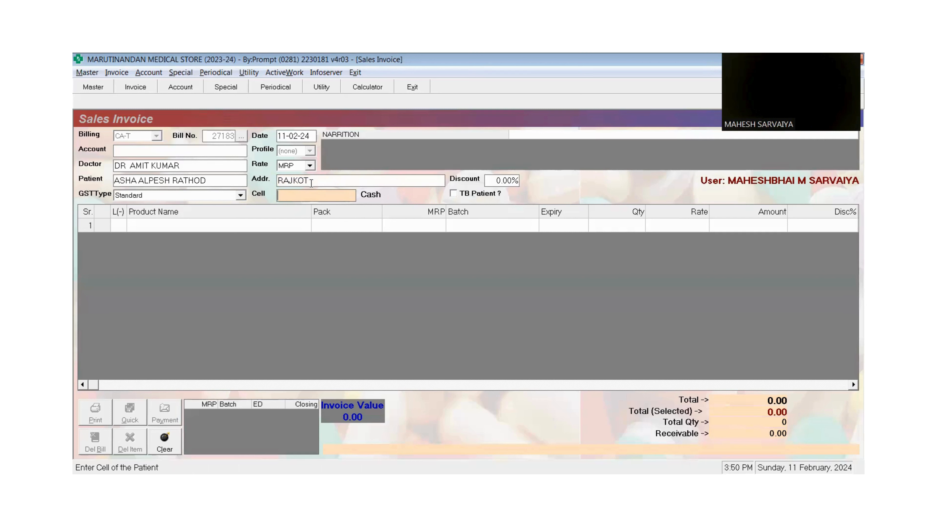
text(9)
key(BackSpace)
key(Return)
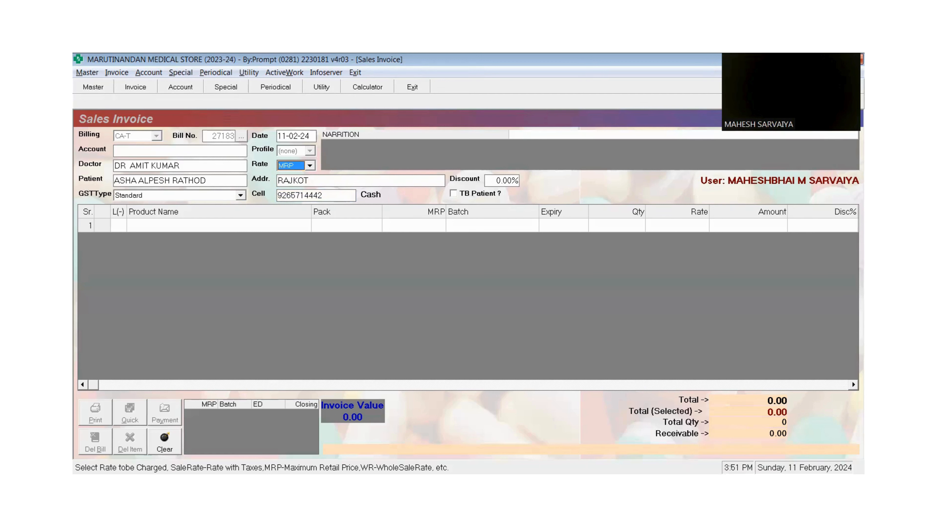
- Keep MRP as the billing rate and authenticate with the user password
click(310, 164)
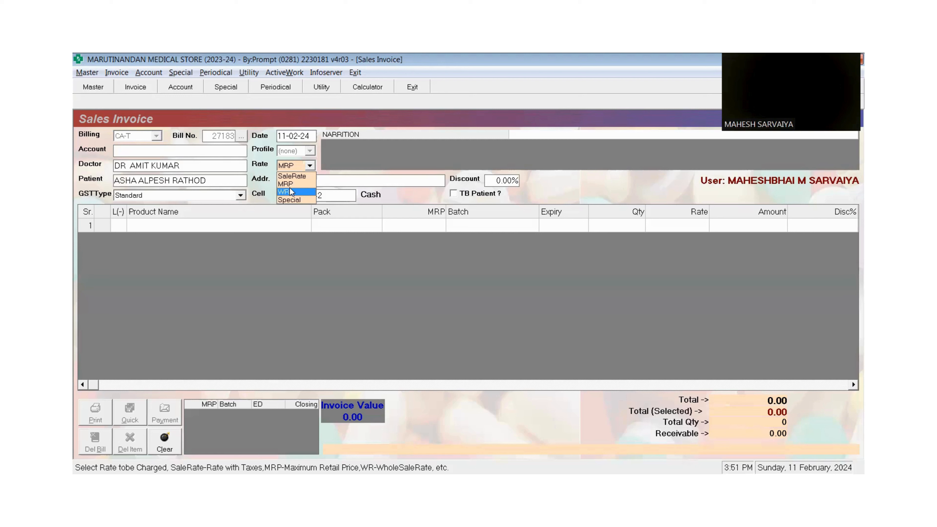
click(310, 166)
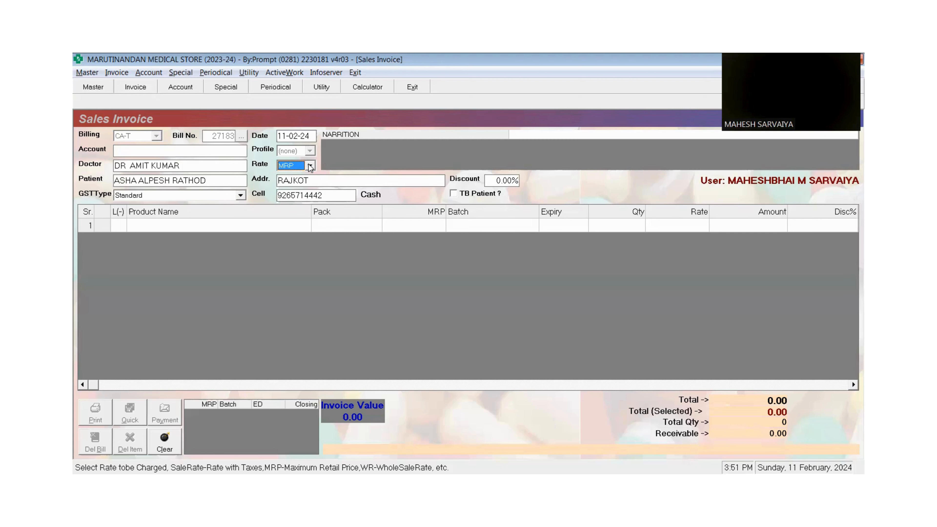
key(Return)
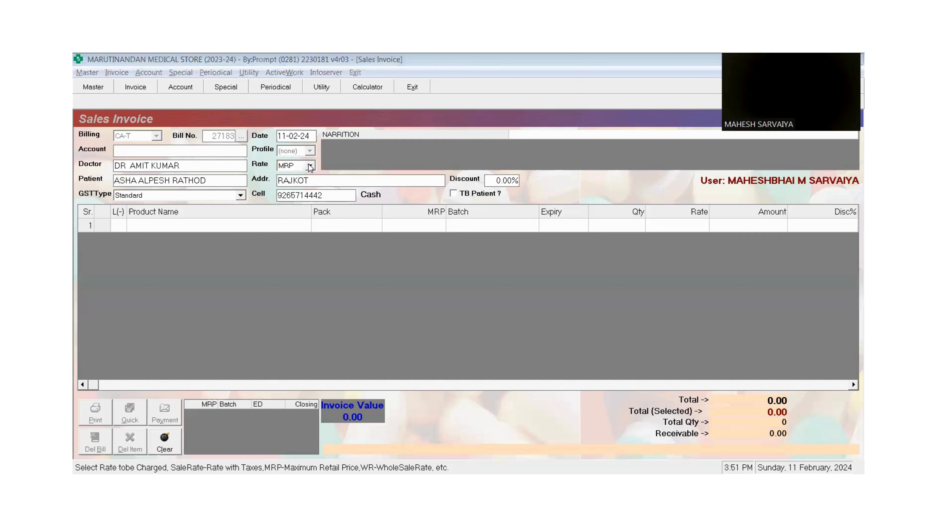
key(Return)
text(****)
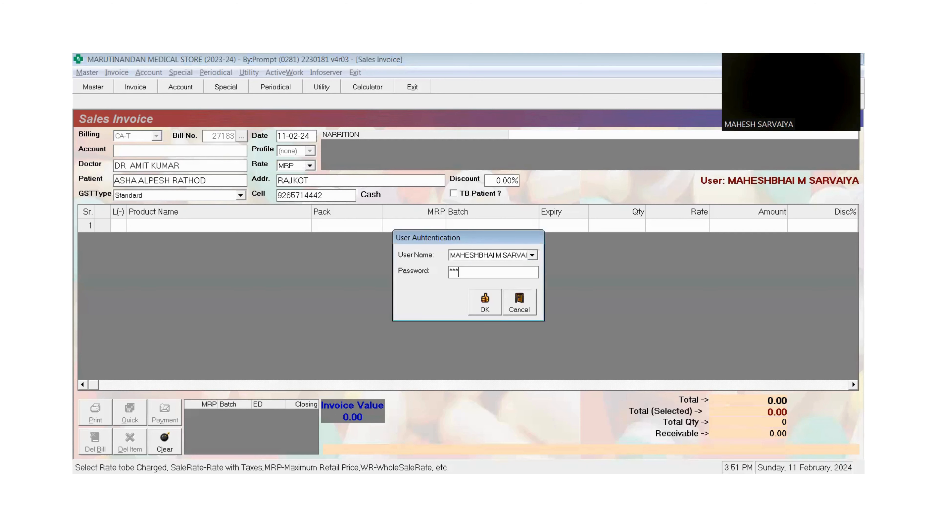
key(Return)
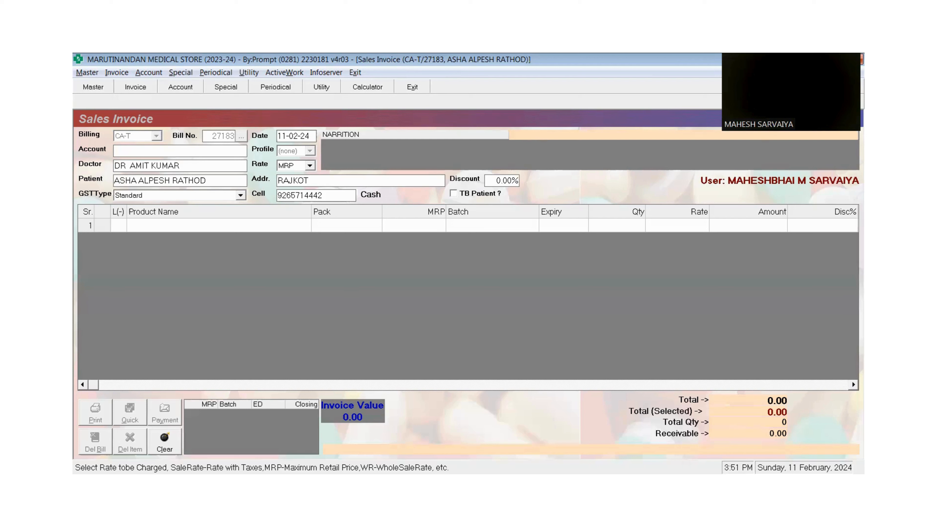
- Search 'EN' in row 1 and add ENZINE PLUS TAB (batch RNT2323, MRP 80.00)
key(Return)
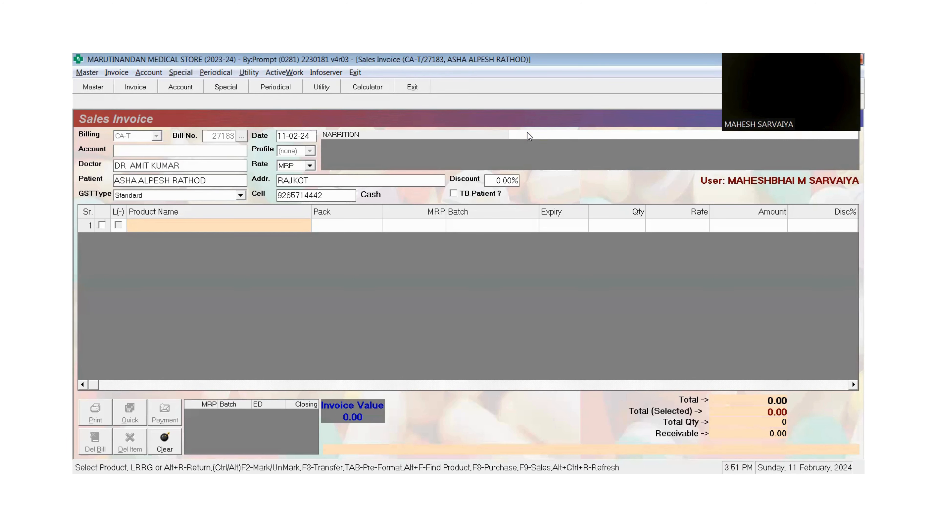
text(E)
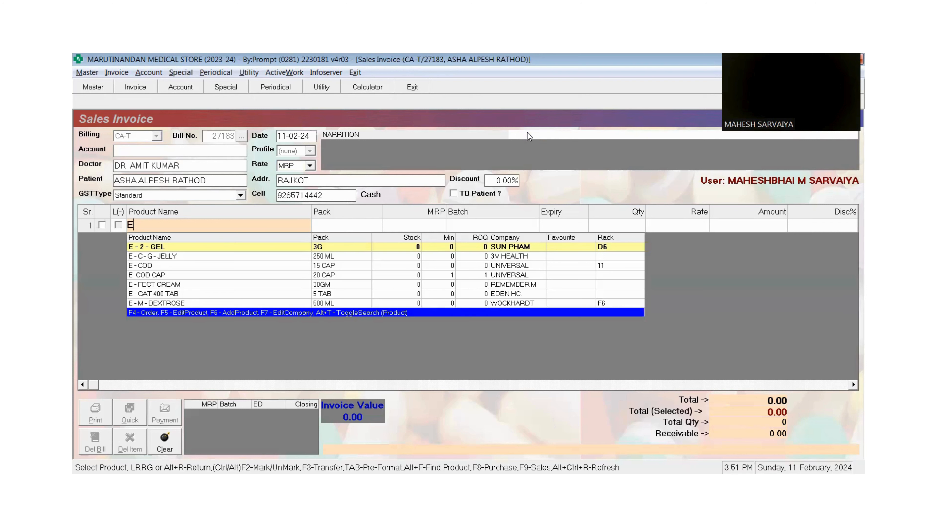
text(B)
key(BackSpace)
text(N)
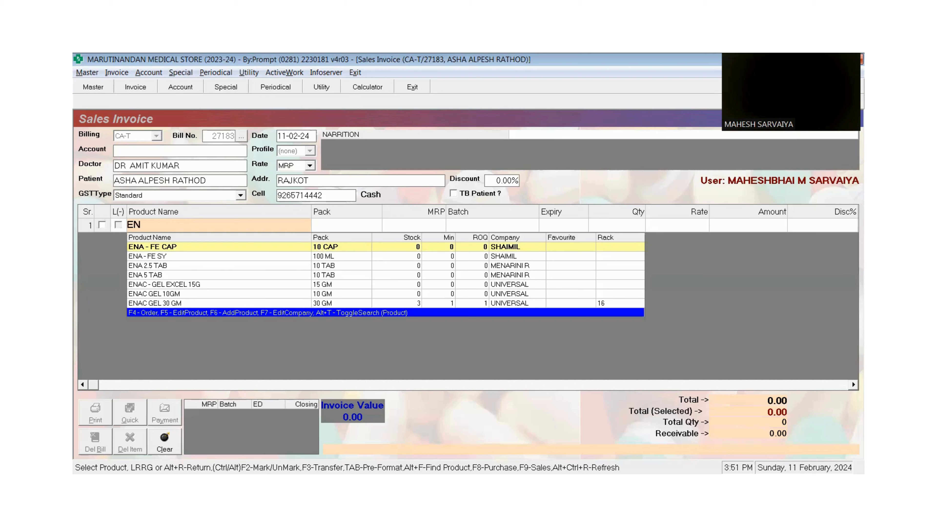
text(8)
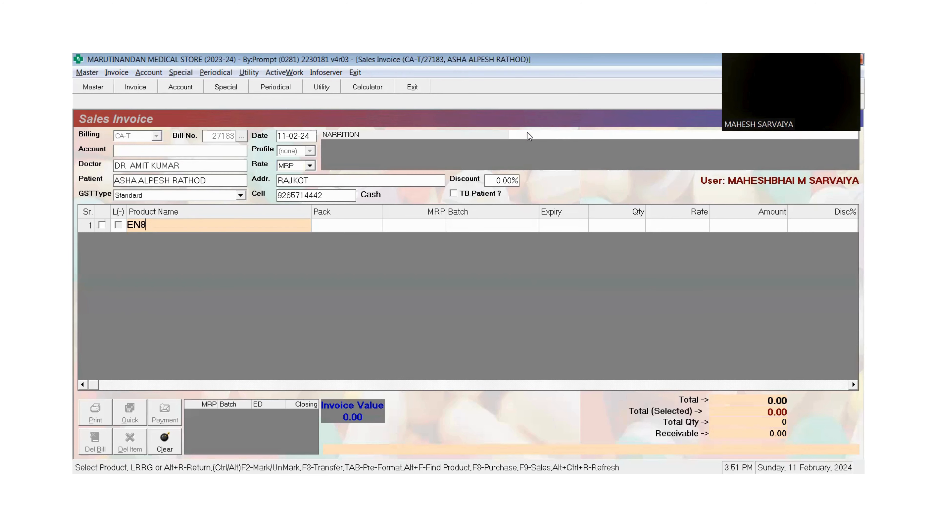
text(0.00)
key(Return)
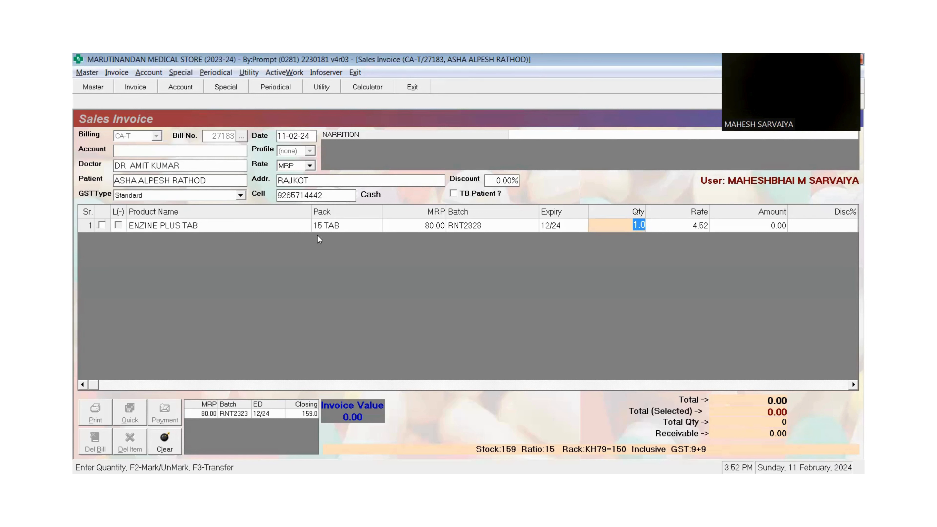
- Change the ENZINE PLUS TAB quantity to 5
click(336, 229)
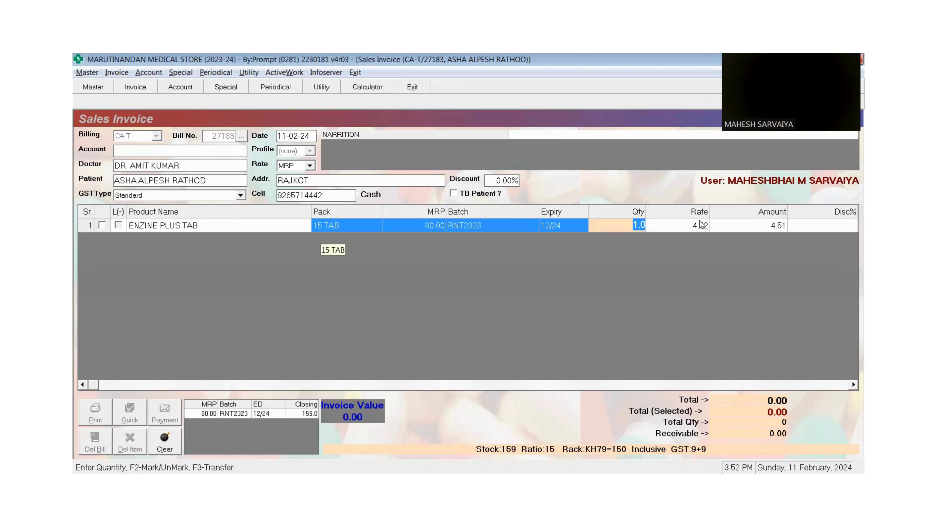
click(642, 224)
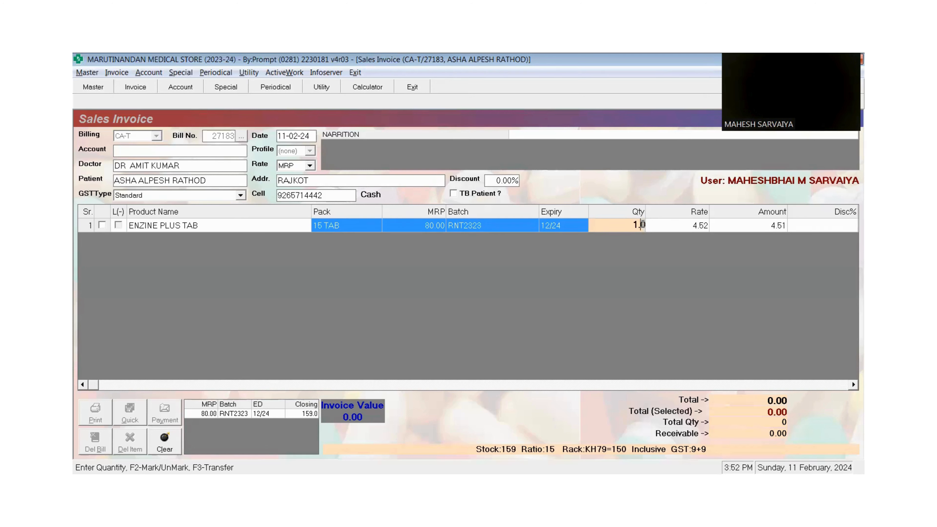
key(BackSpace)
key(BackSpace)
text(10)
key(BackSpace)
key(BackSpace)
key(Delete)
text(5)
key(Return)
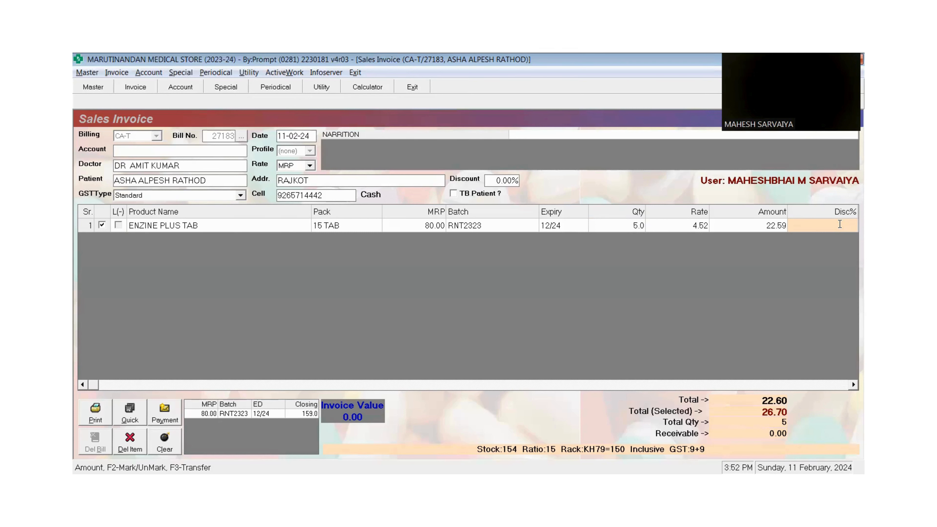
- Leave the discount blank and open a second product line
text(10)
key(BackSpace)
key(BackSpace)
key(Return)
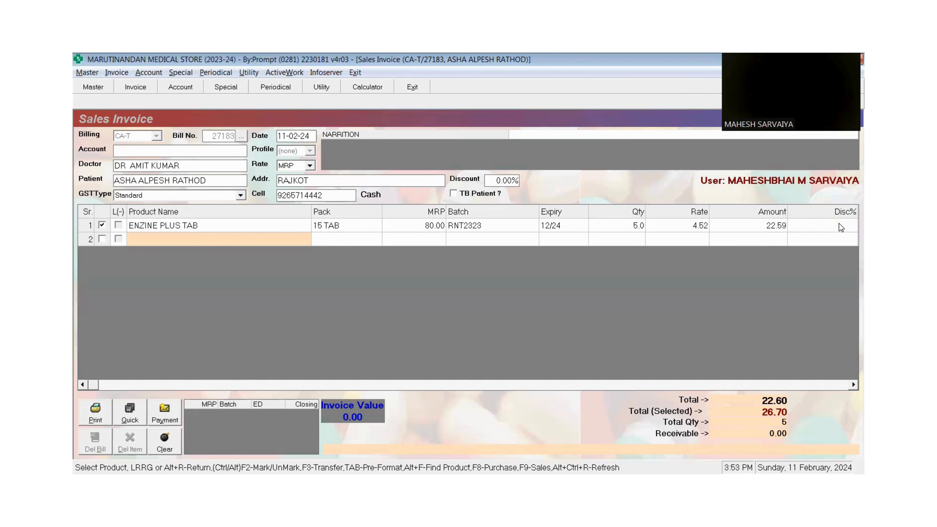
- Add TELMIRIDE AM TAB with quantity 10 as line 2, leaving an empty line 3
text(TE)
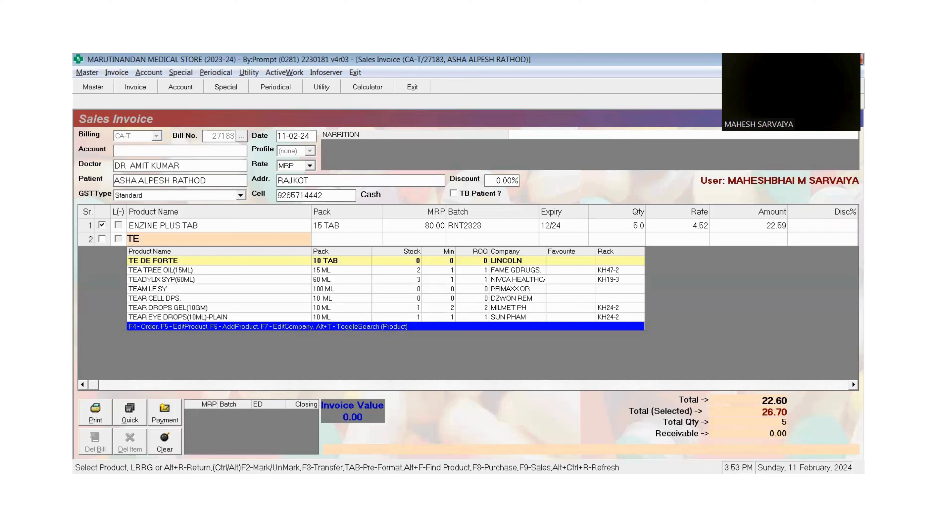
text(L)
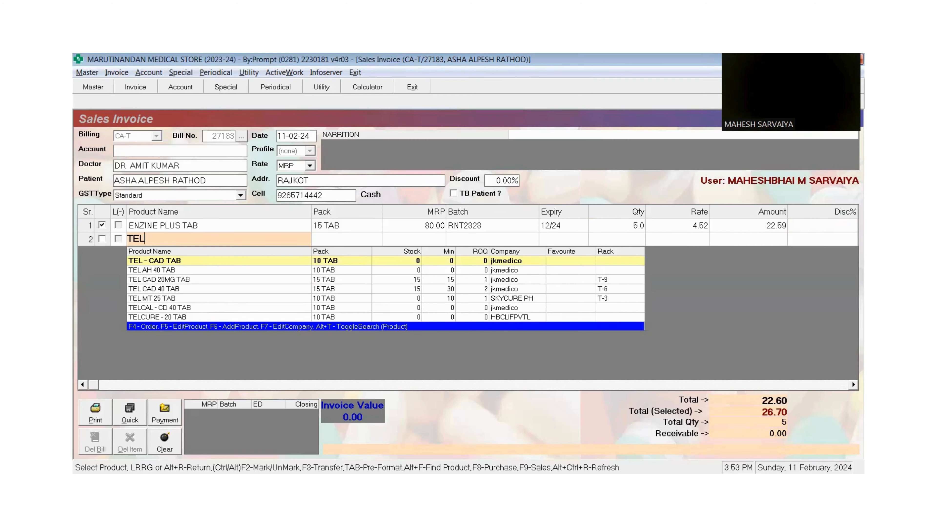
text(MI)
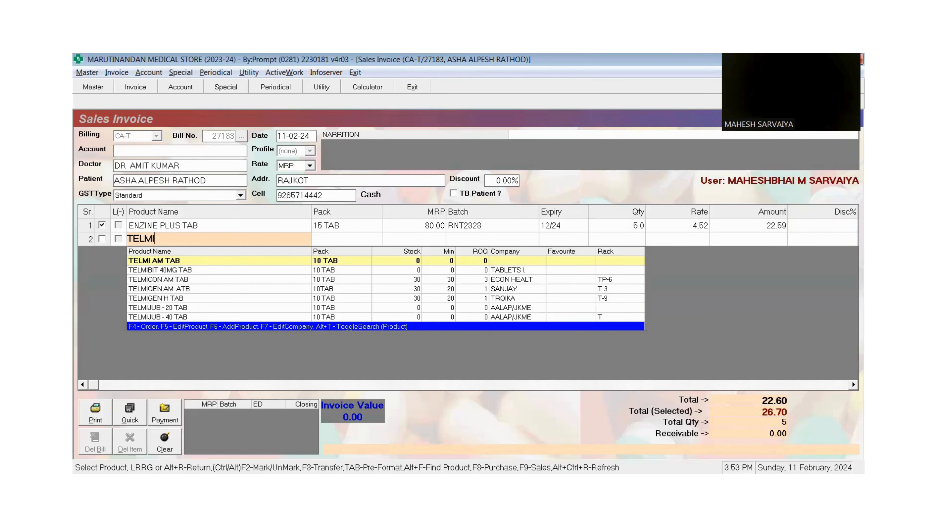
text(RIDE)
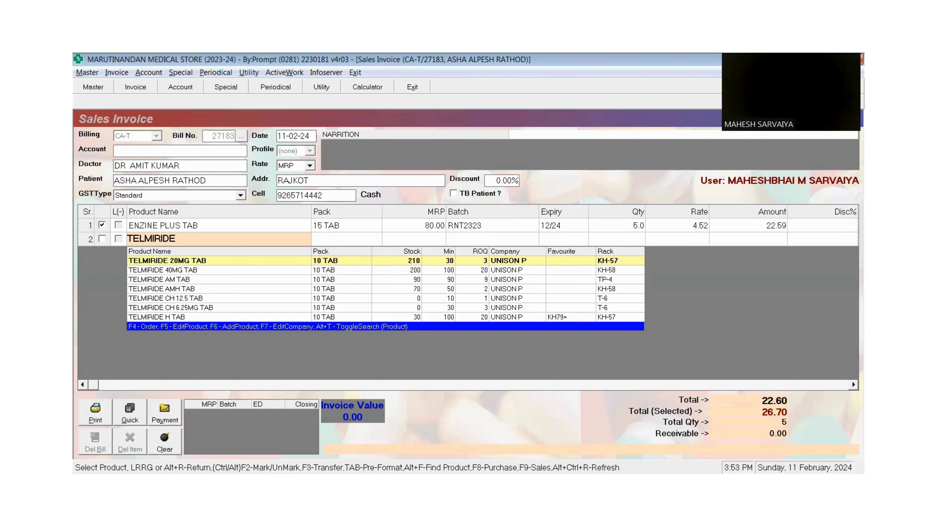
key(Down)
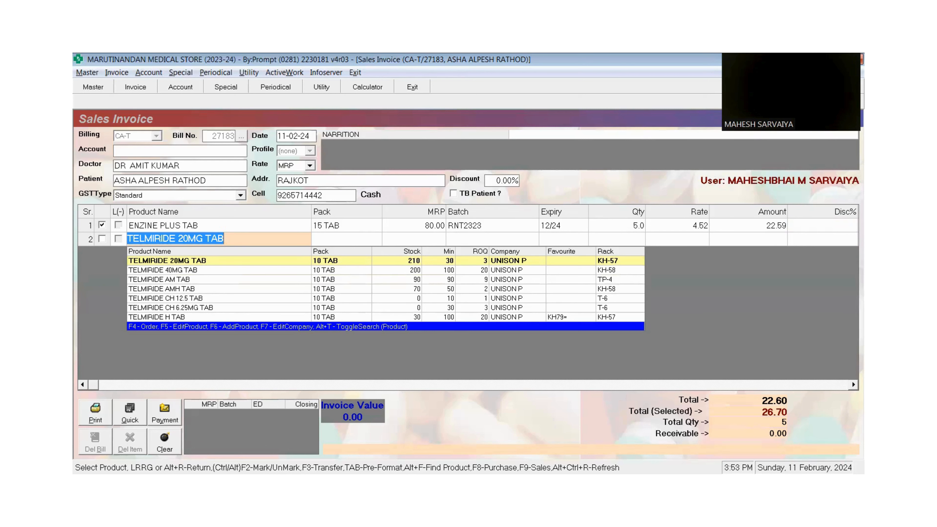
key(Down)
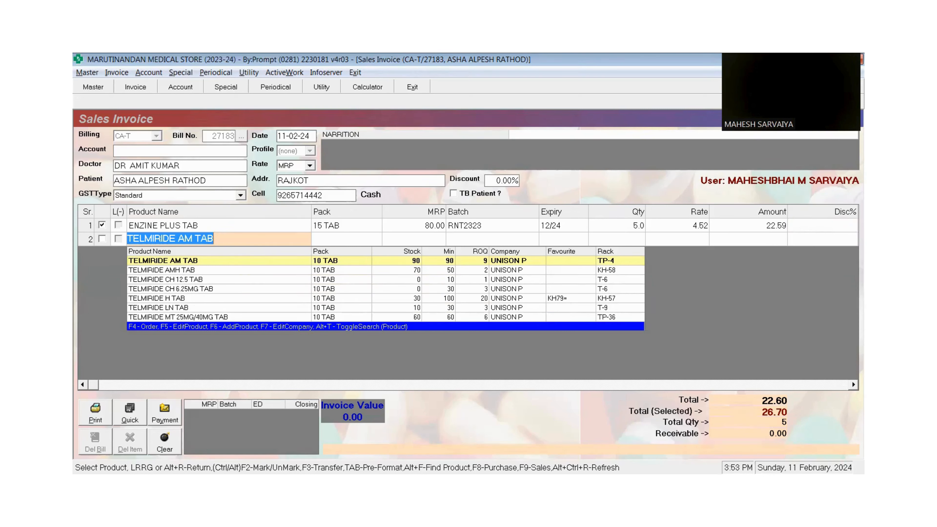
key(Return)
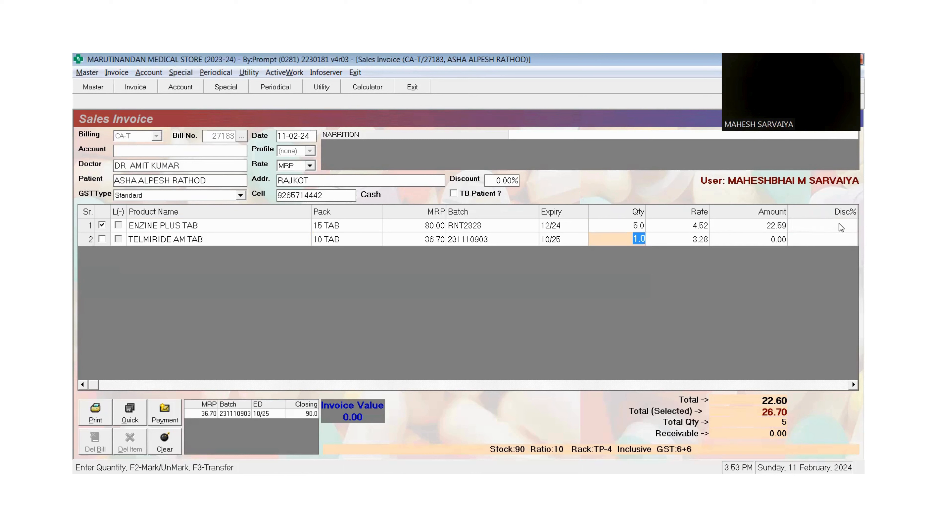
text(10)
key(Return)
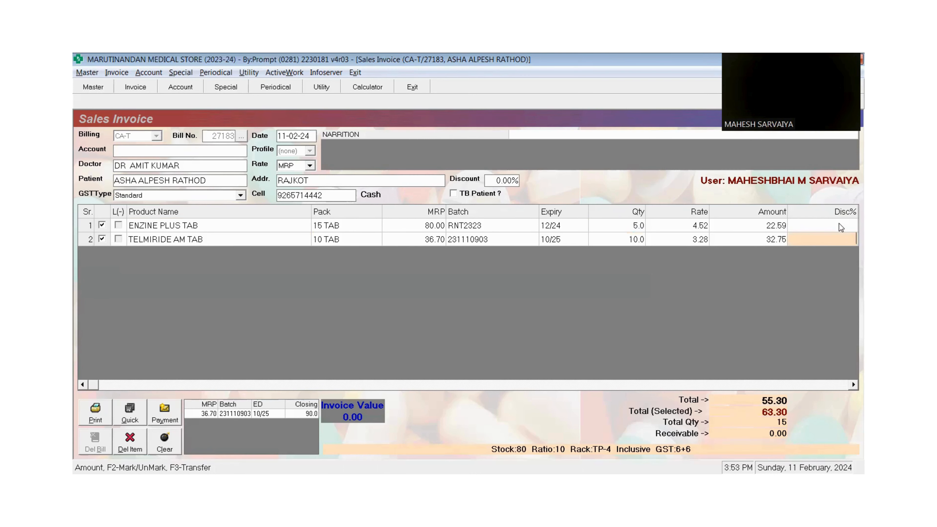
key(Return)
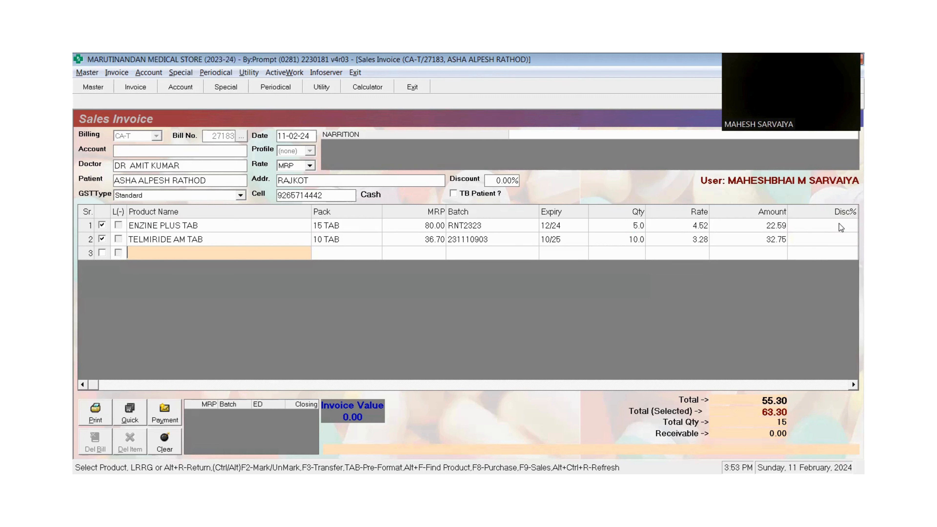
text(H)
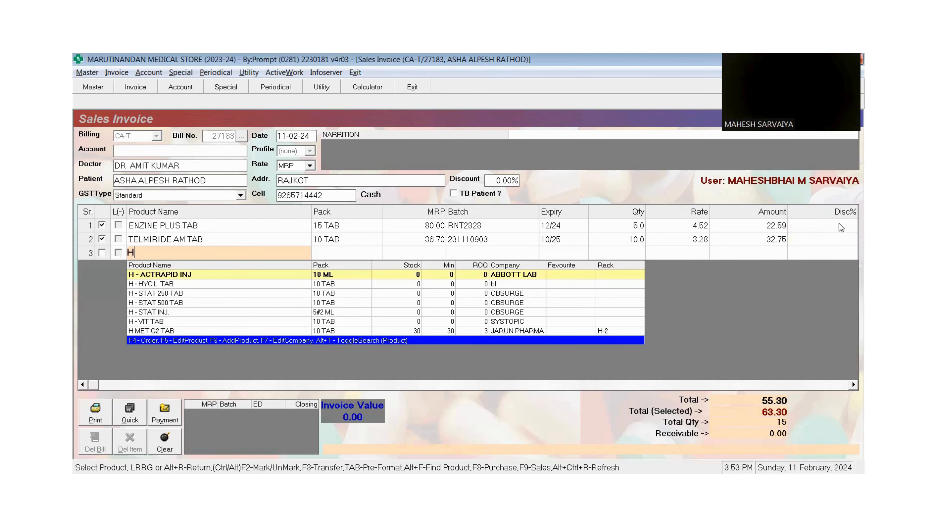
key(BackSpace)
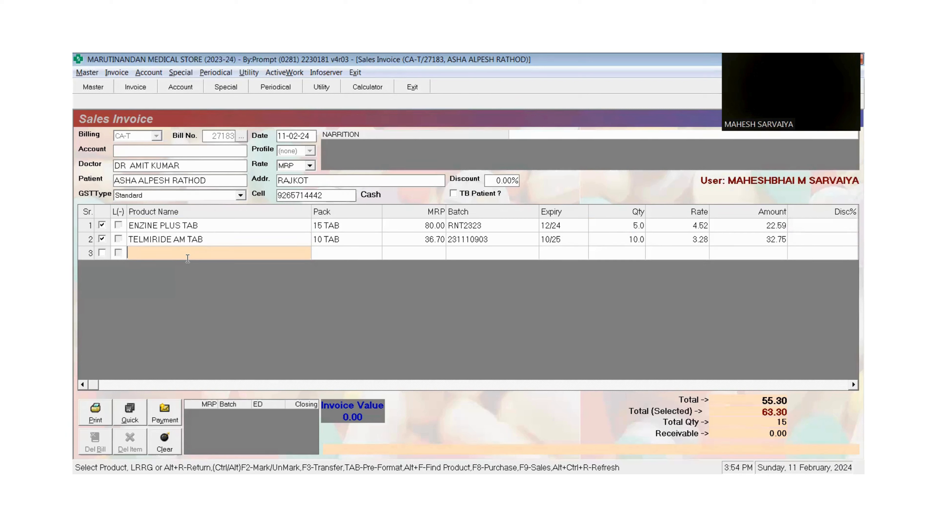
- Enter a 10% saving in YOU SAVINGS and accept the 57.00 grand total
key(Return)
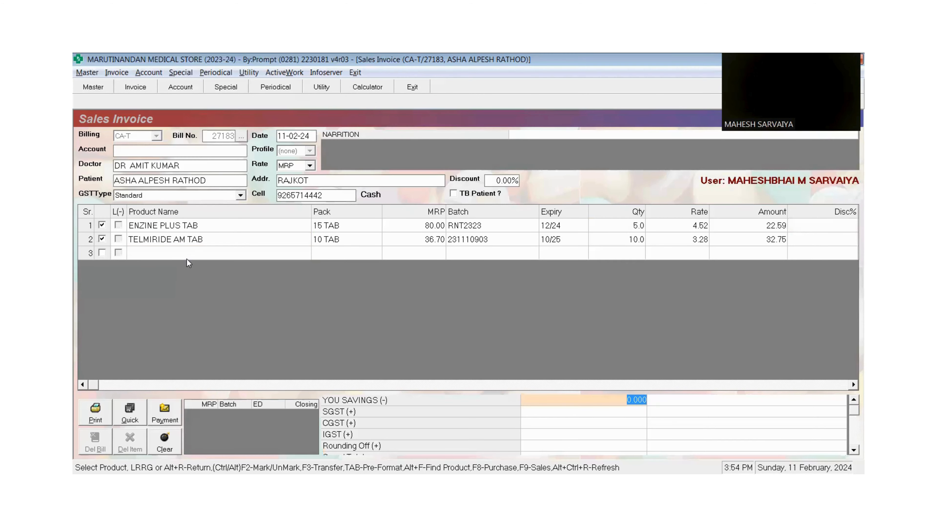
text(1)
text(15)
key(BackSpace)
key(BackSpace)
key(BackSpace)
text(15)
key(BackSpace)
key(BackSpace)
text(10)
key(Return)
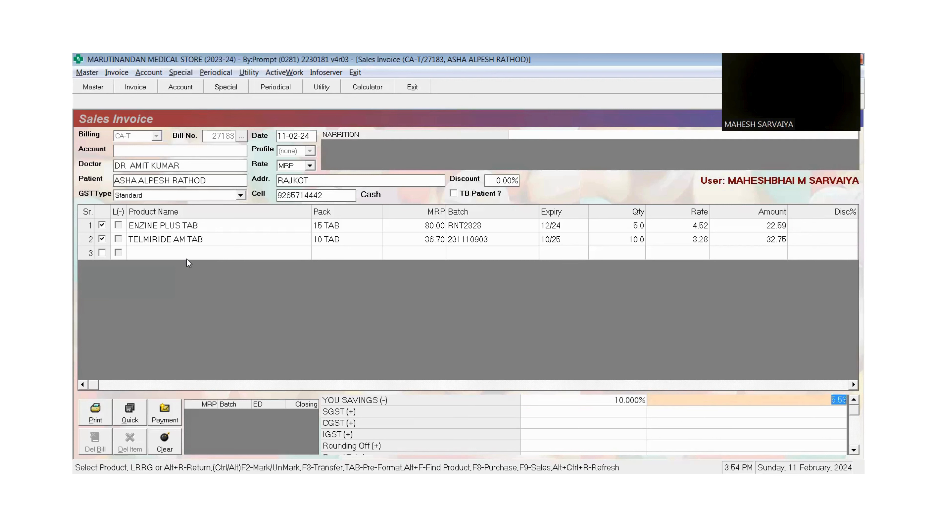
key(Return)
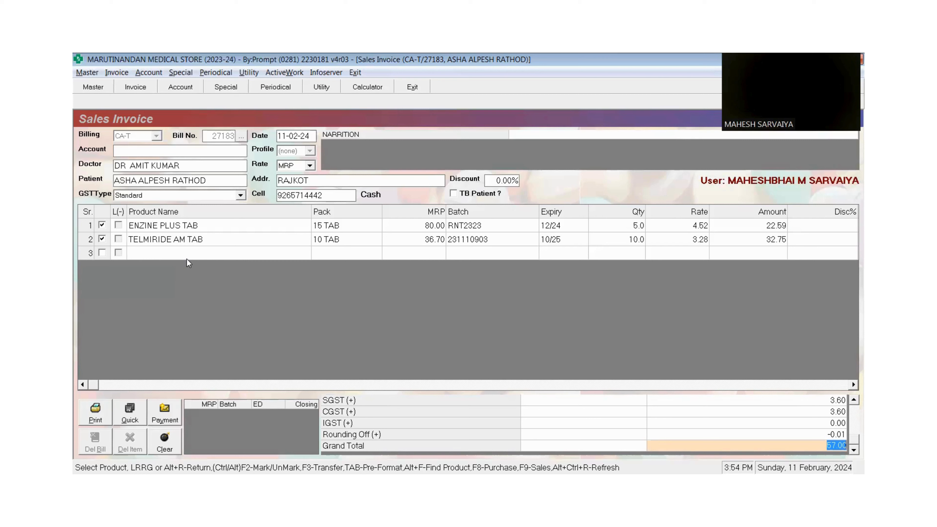
key(Return)
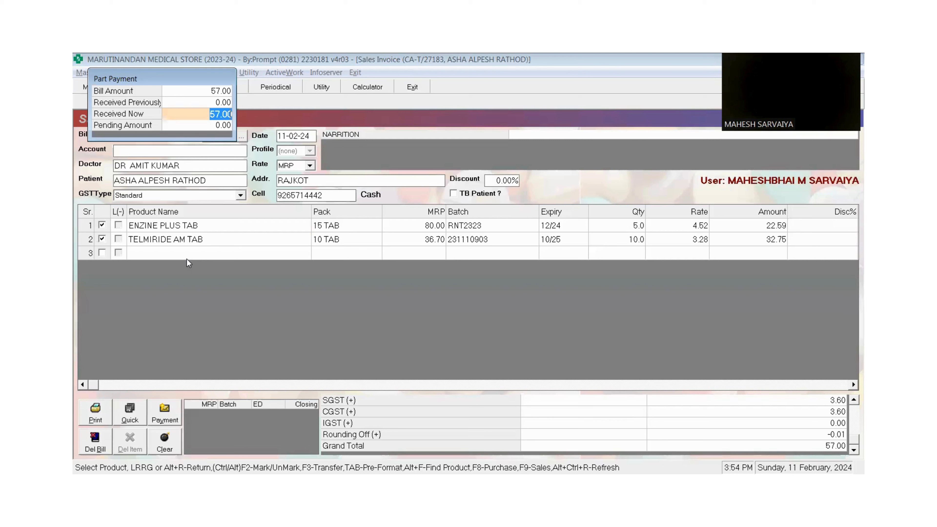
- Record 57.00 received with 0.00 pending, then answer Yes to Print Bill? to save
key(Return)
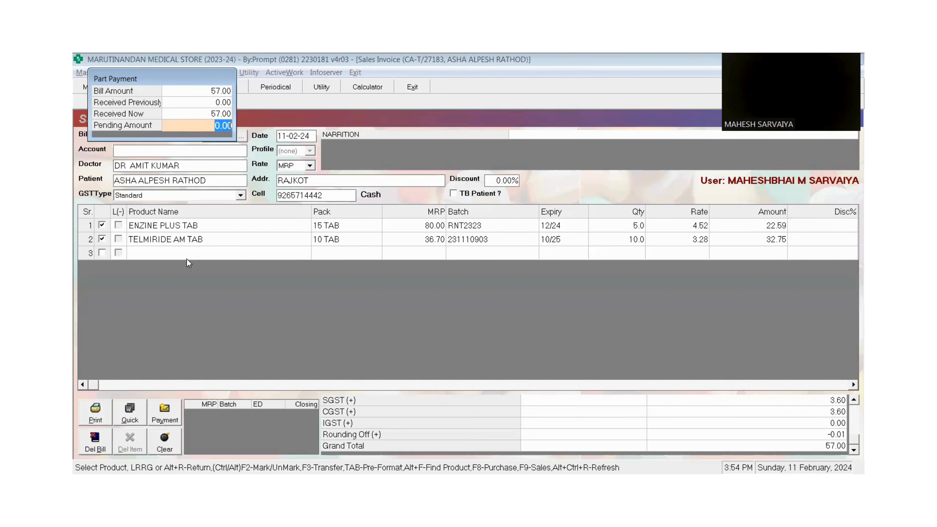
key(Return)
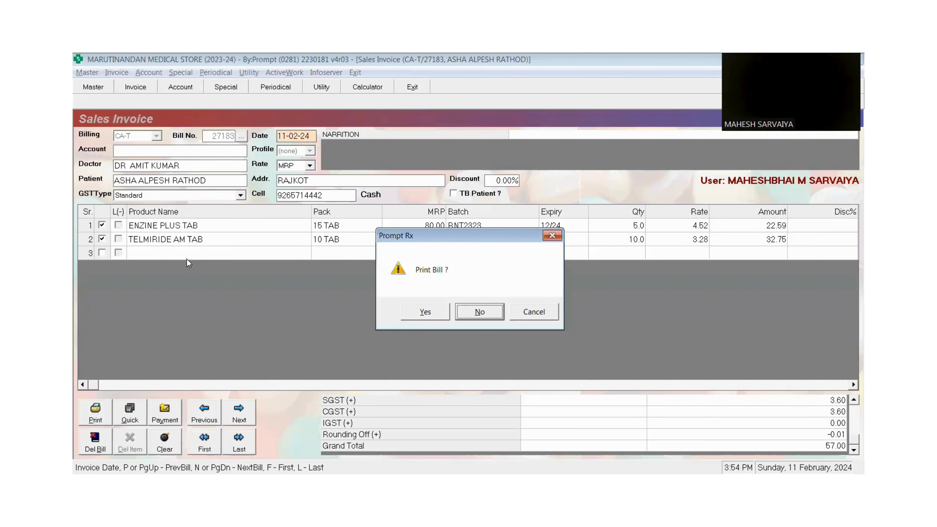
key(Left)
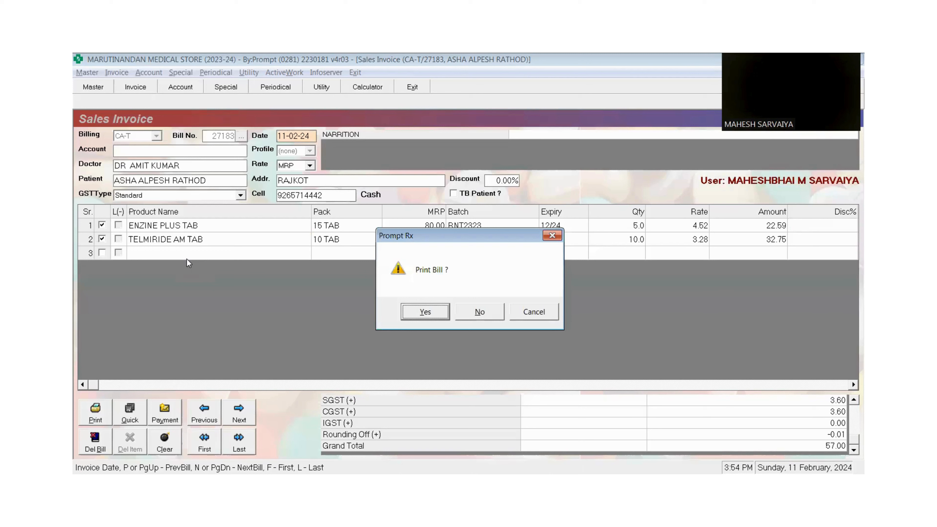
key(Right)
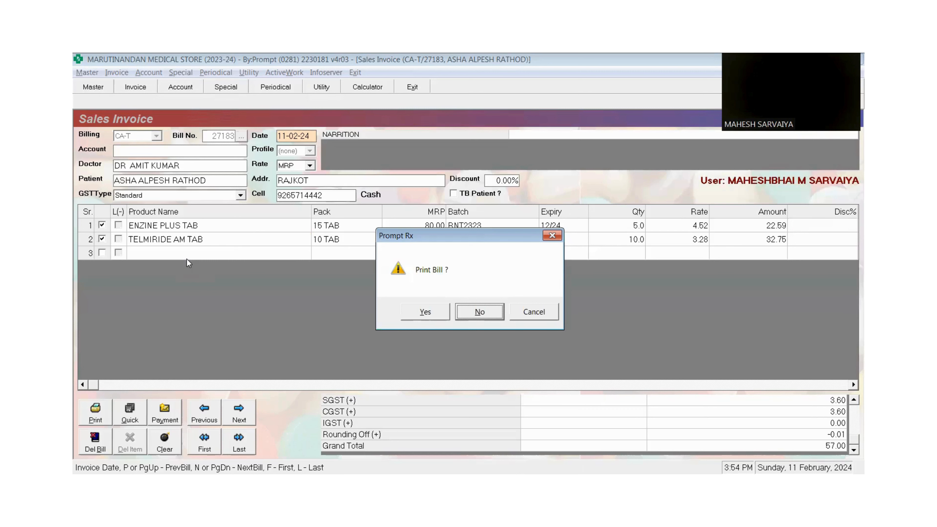
key(Right)
key(Left)
key(Left)
key(Left)
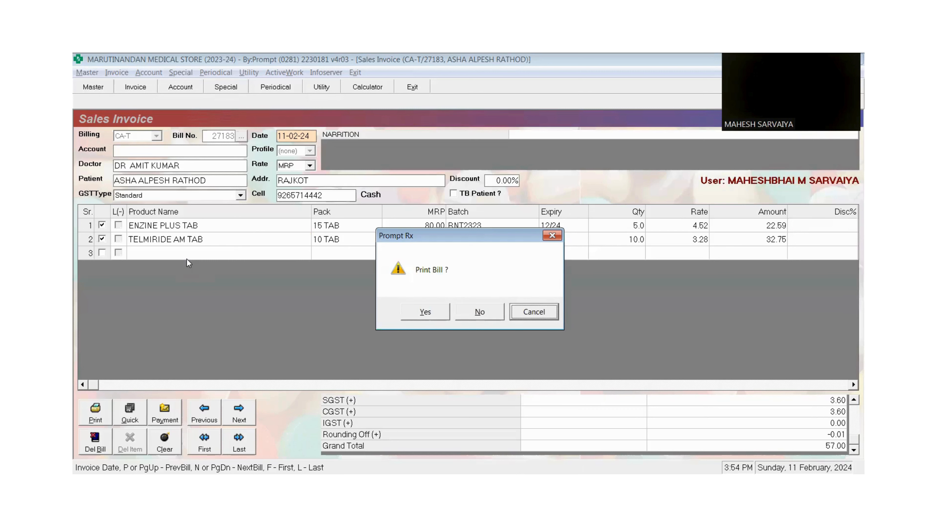
key(Left)
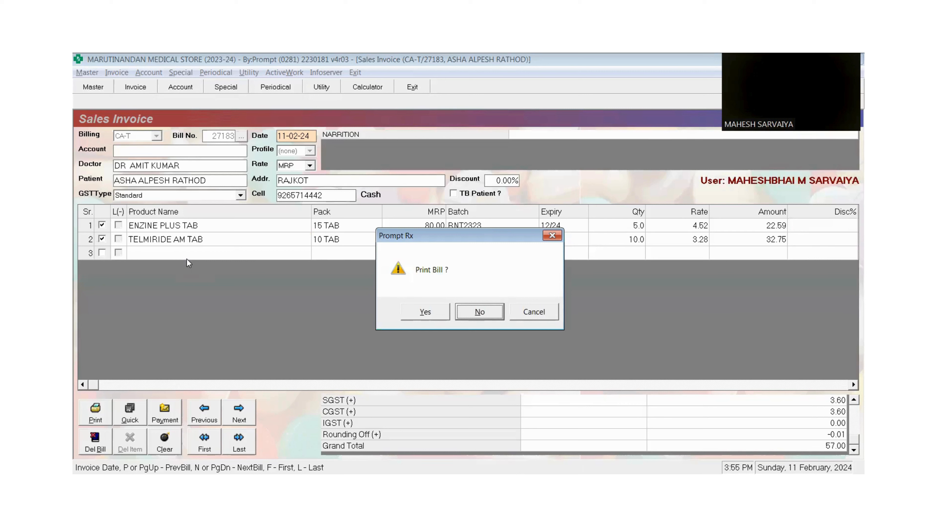
key(Left)
key(Right)
key(Left)
key(Right)
key(Left)
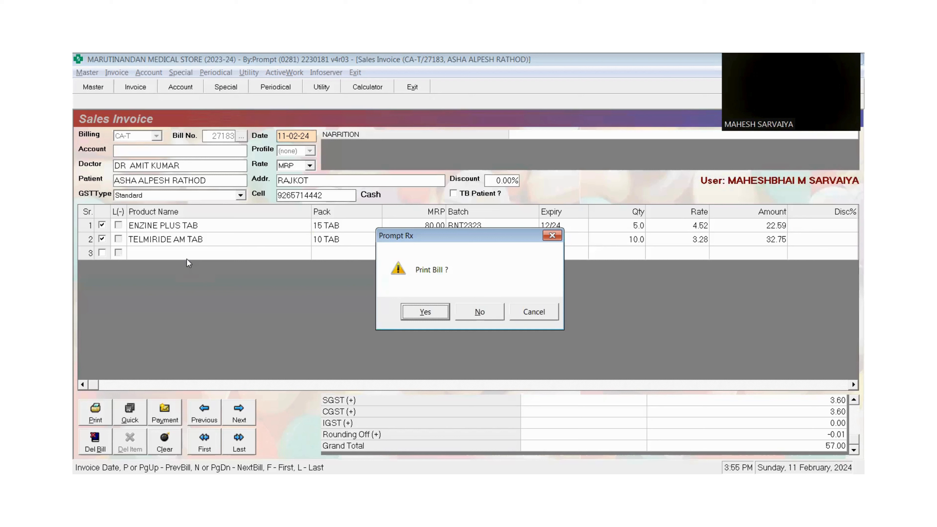
key(Right)
key(Left)
key(Right)
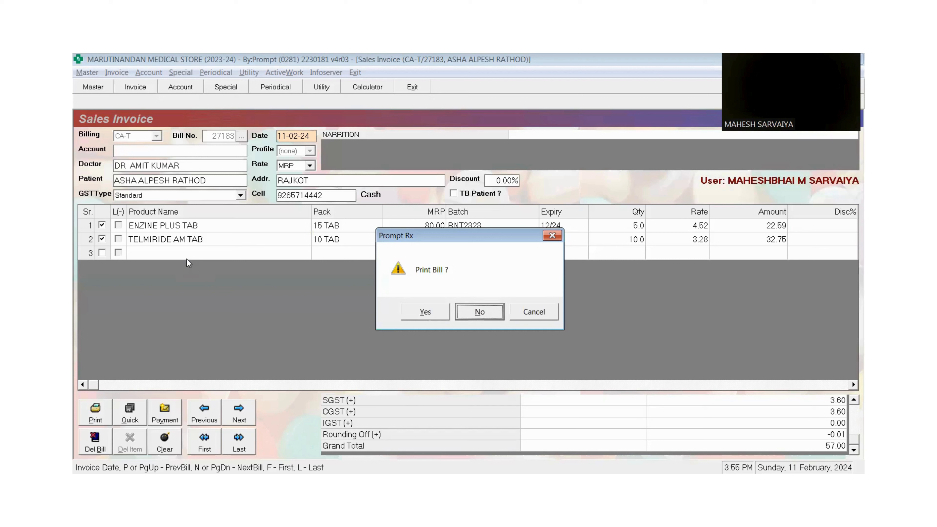
key(Left)
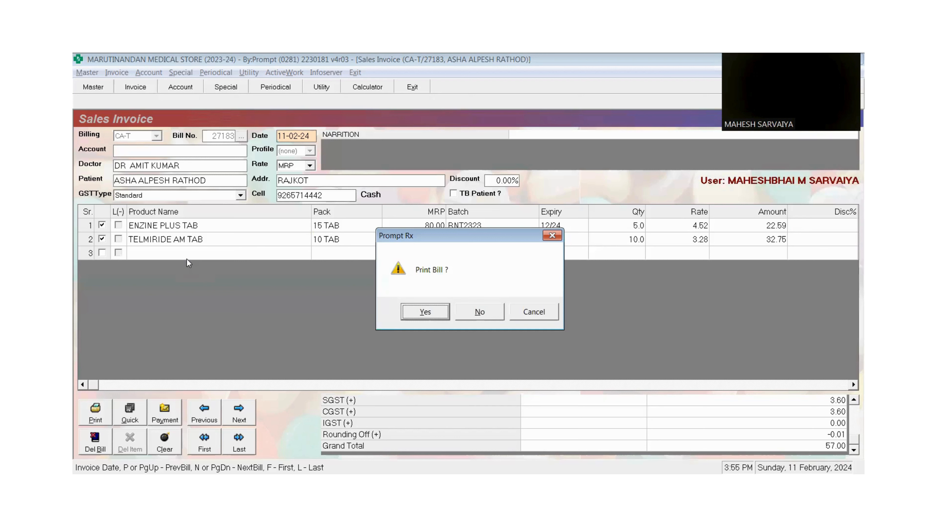
key(Return)
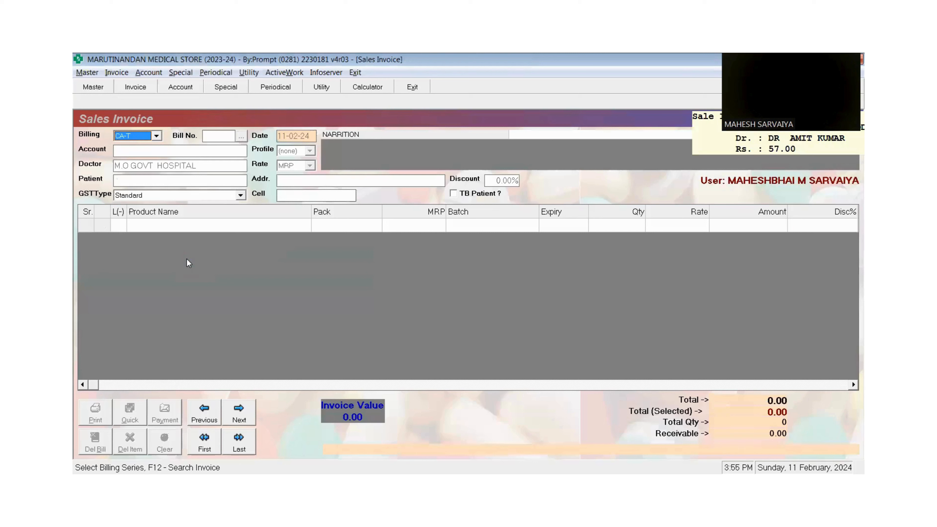
- Open the invoice list with L and reopen invoice CA-T/27183
key(Return)
key(Escape)
key(Return)
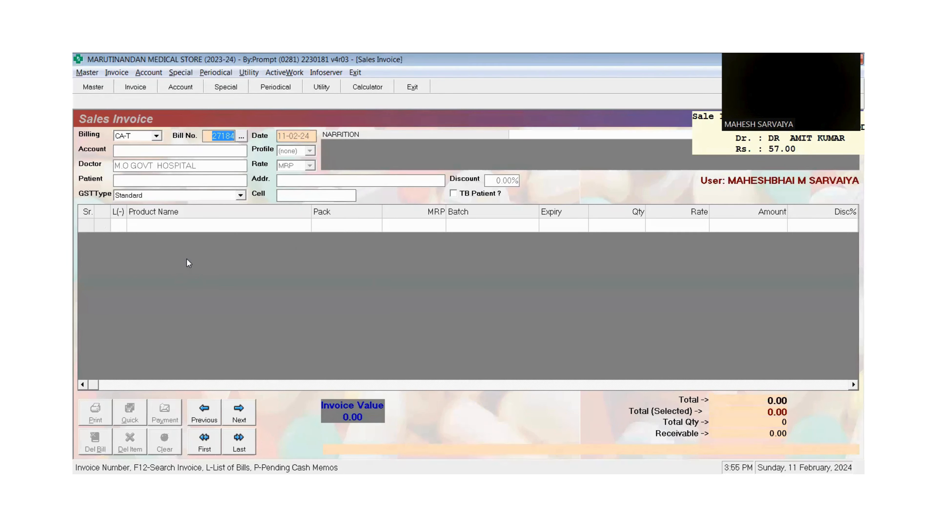
key(l)
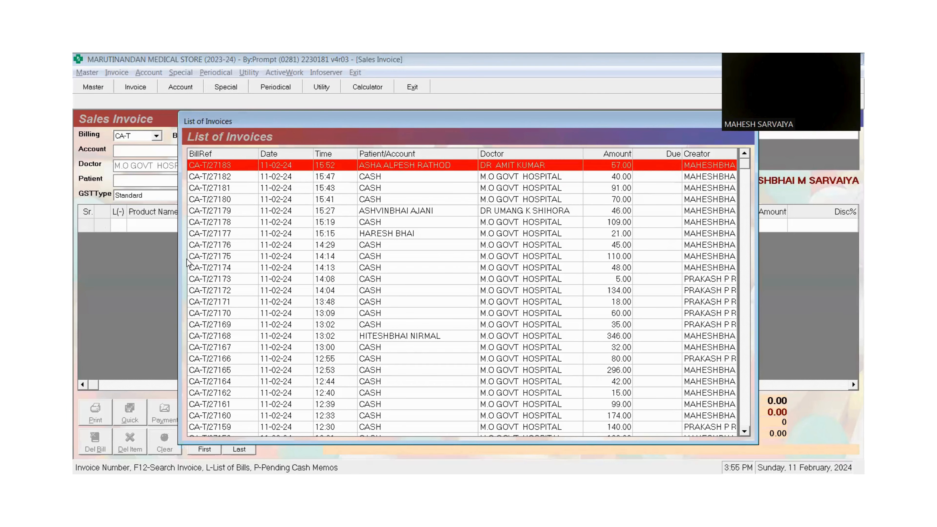
key(Down)
key(Down)
key(Down)
key(Down)
key(Up)
key(Up)
key(Up)
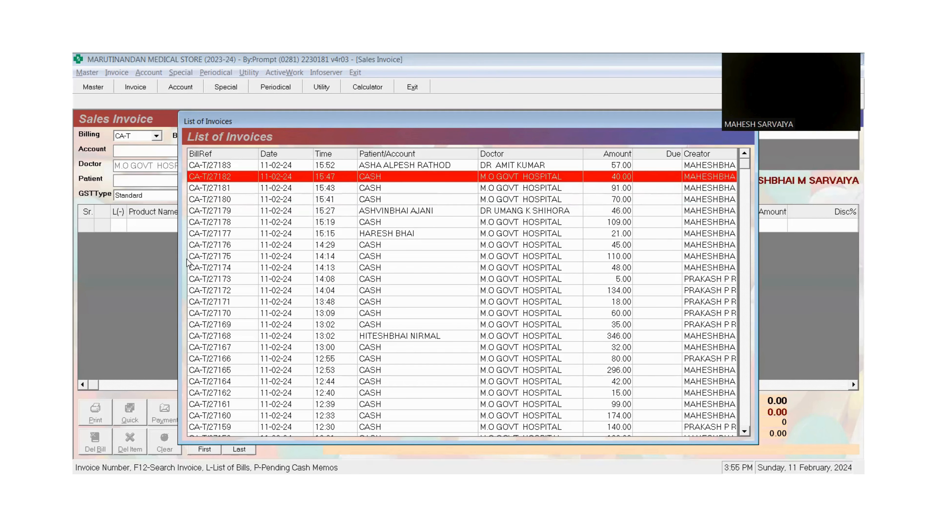
key(Up)
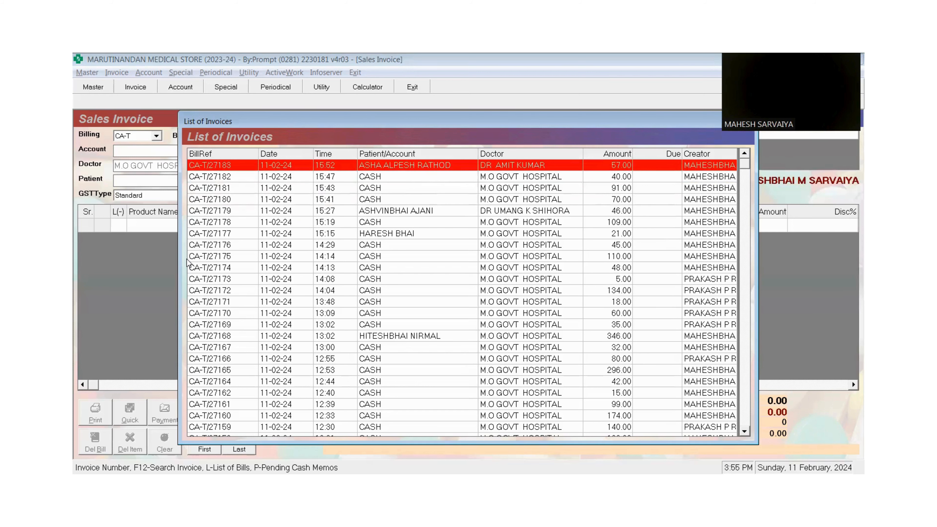
key(Return)
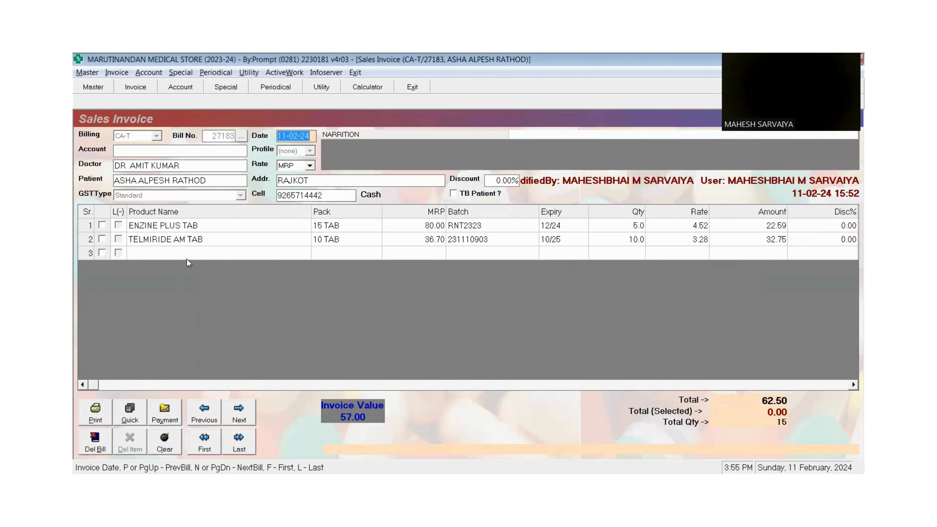
- Enter 10 in YOU SAVINGS on bill 27183 and place the cursor in row 3's Product Name
key(Return)
key(Return)
key(Return)
key(Return)
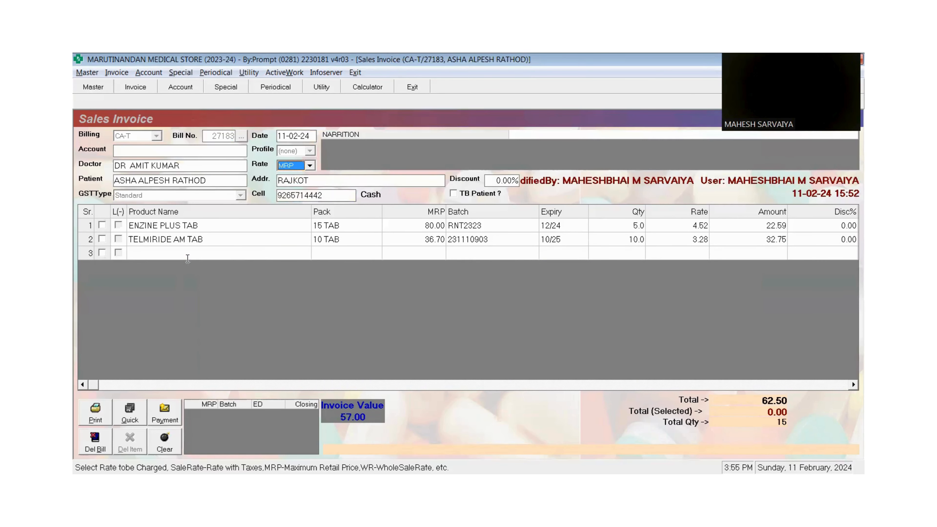
key(Return)
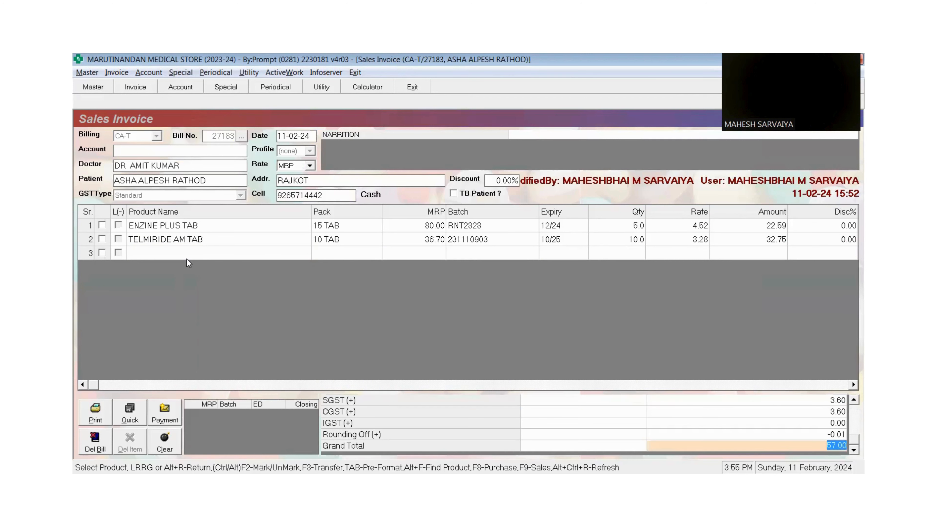
click(187, 258)
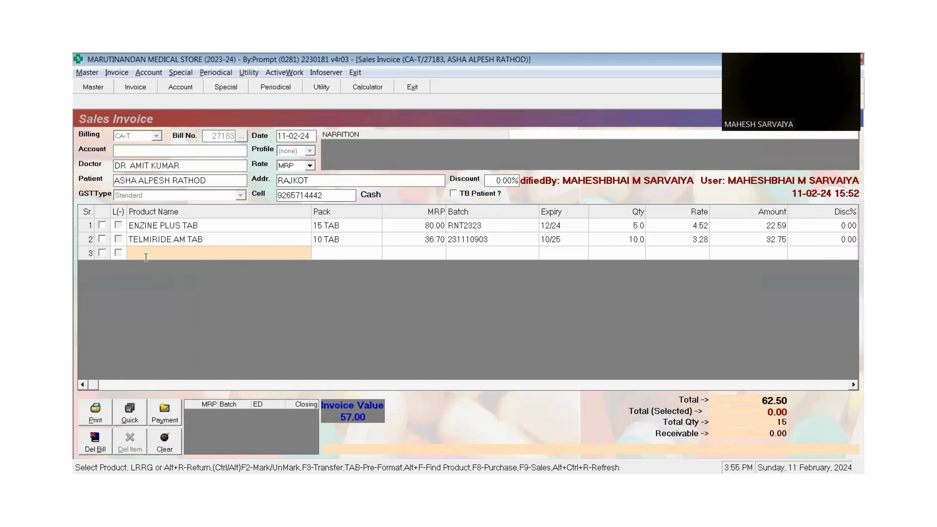
key(Return)
text(10)
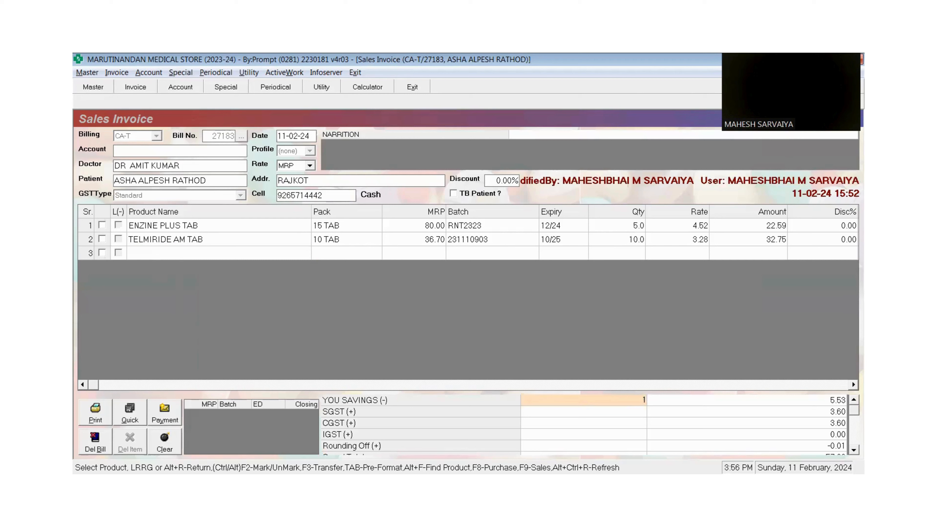
key(Return)
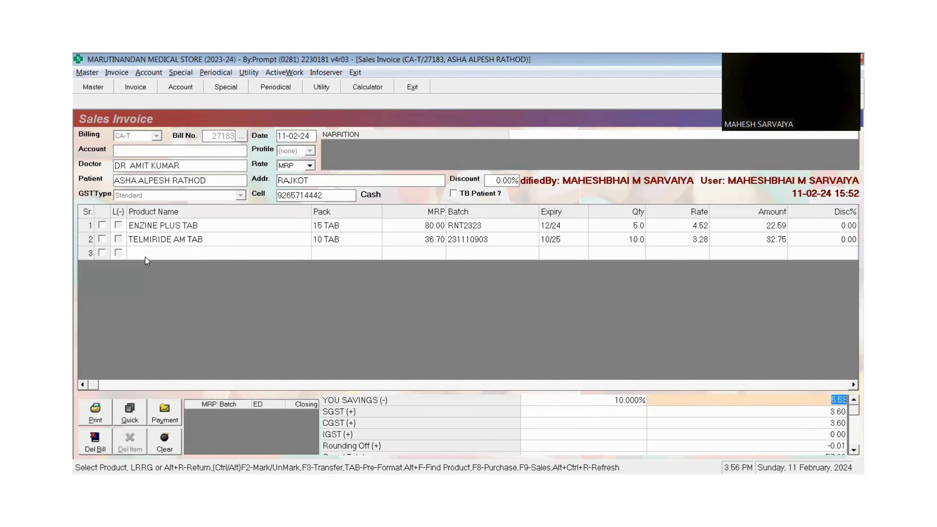
key(Return)
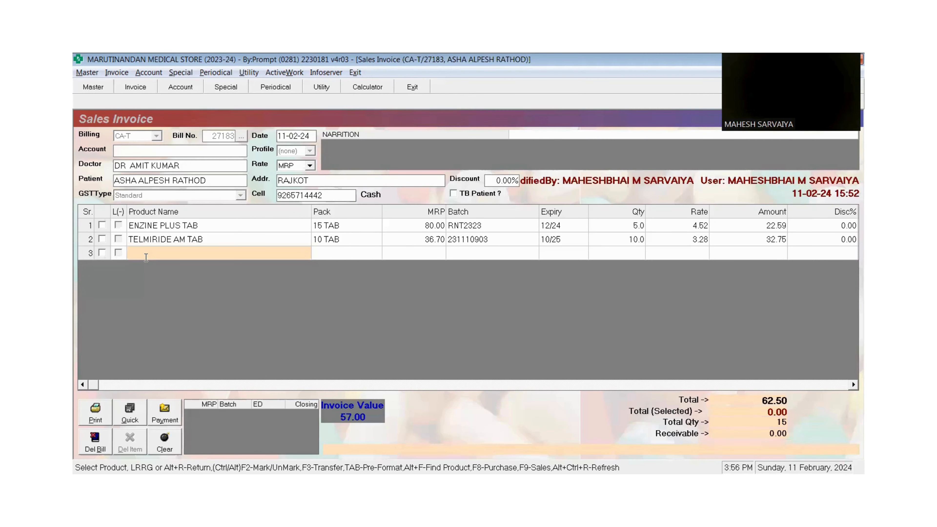
key(Return)
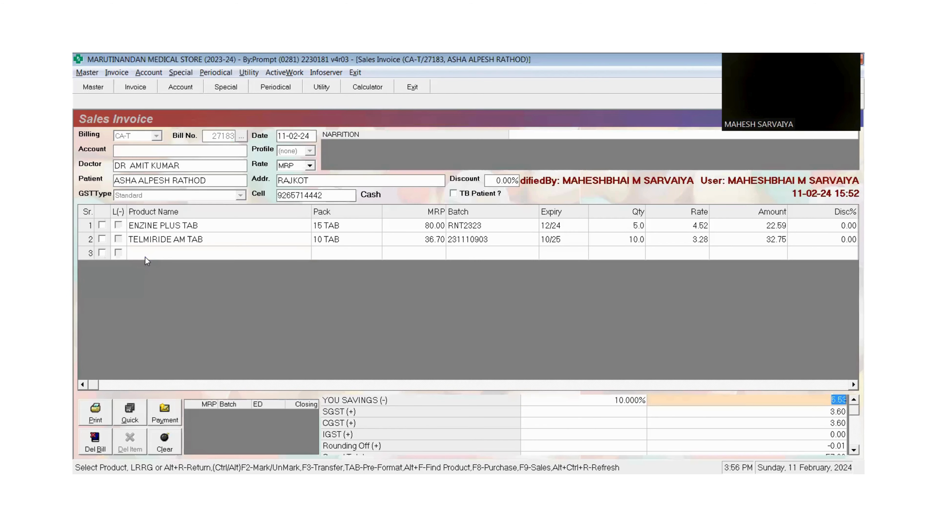
key(Return)
key(Return)
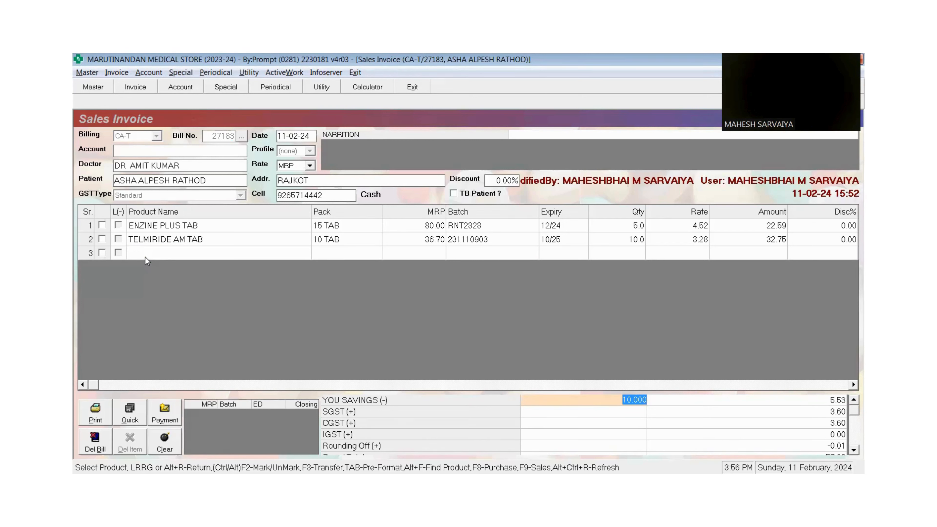
key(Return)
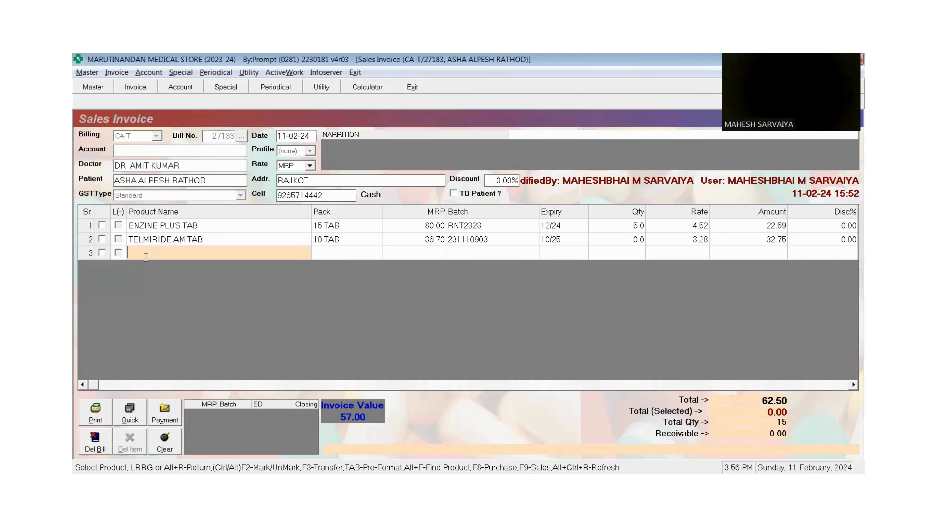
key(Return)
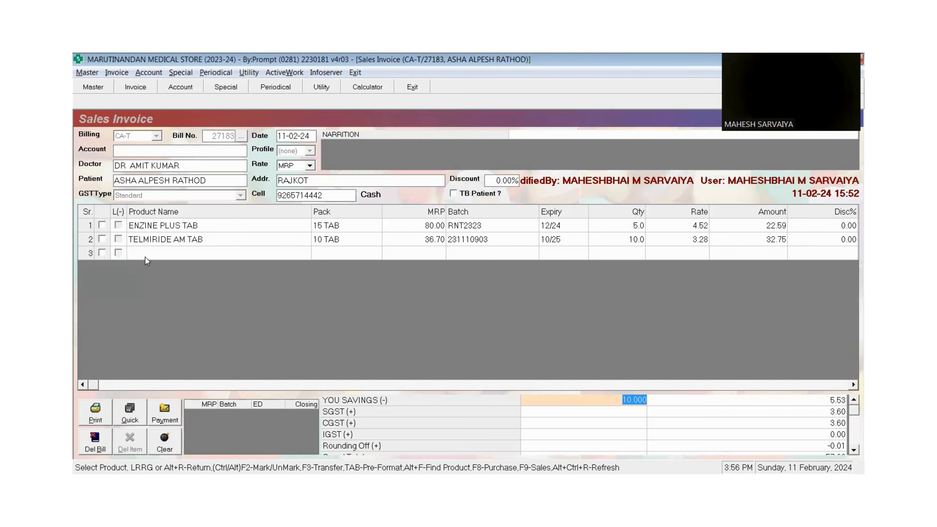
click(146, 257)
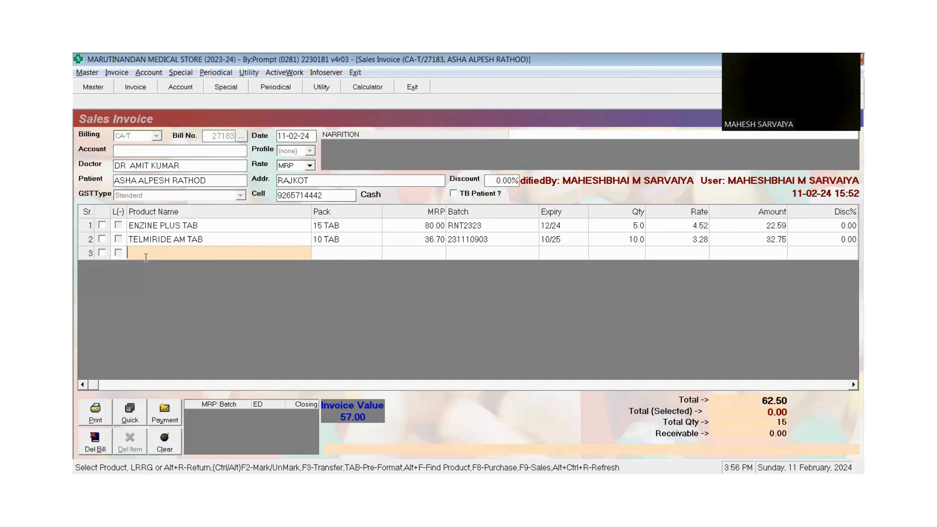
- Add CYRA 20MG TAB from batch CA21889 as line 3 with quantity 10
text(C)
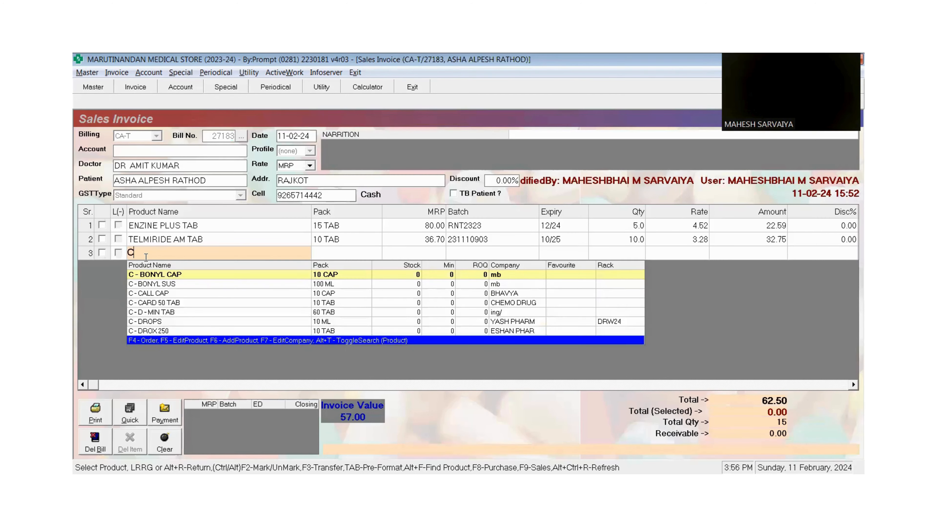
text(YRA)
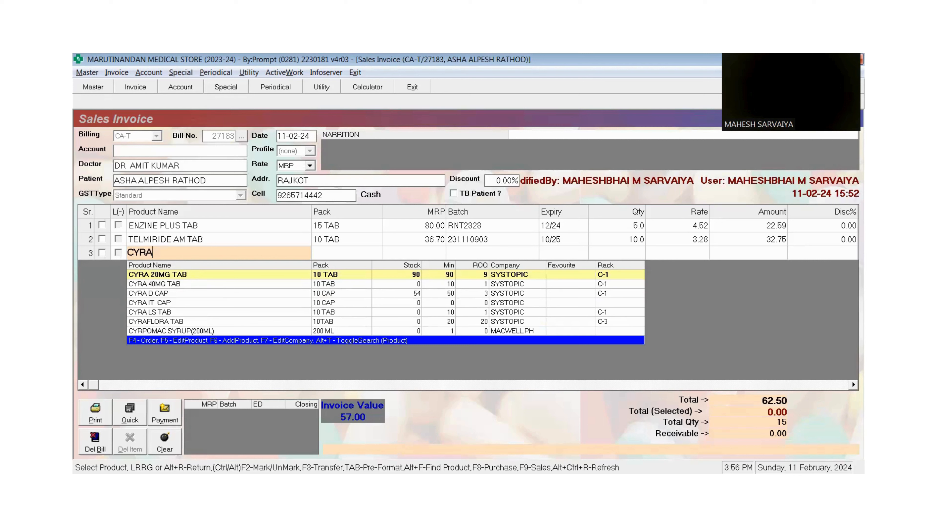
key(Return)
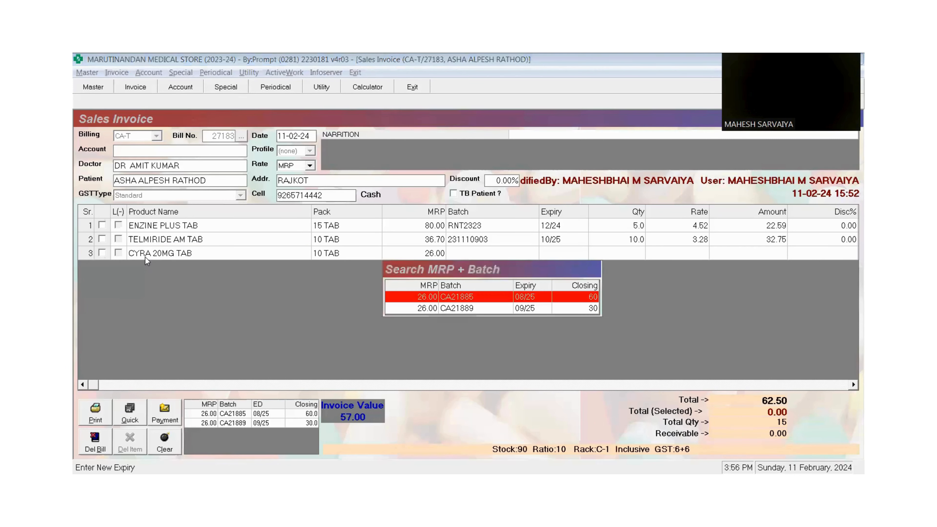
key(Down)
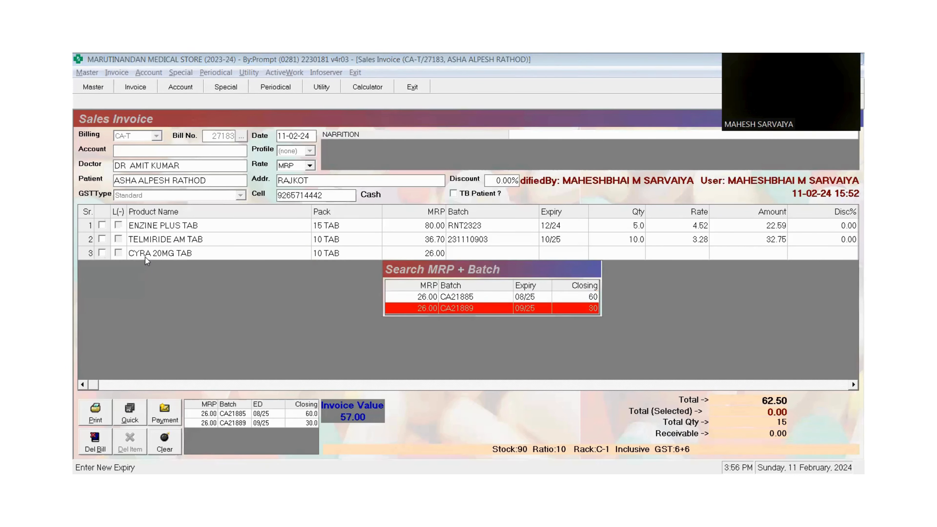
key(Up)
key(Down)
key(Return)
text(10)
key(Return)
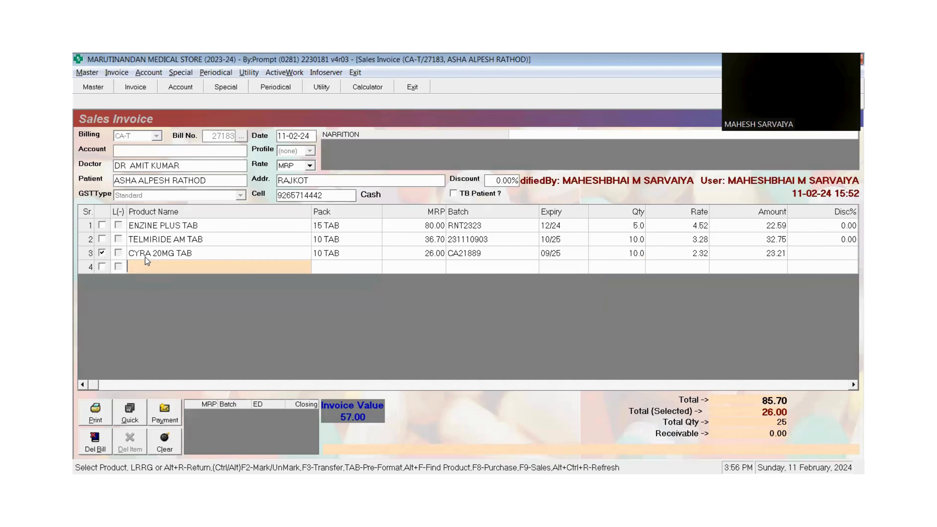
key(Return)
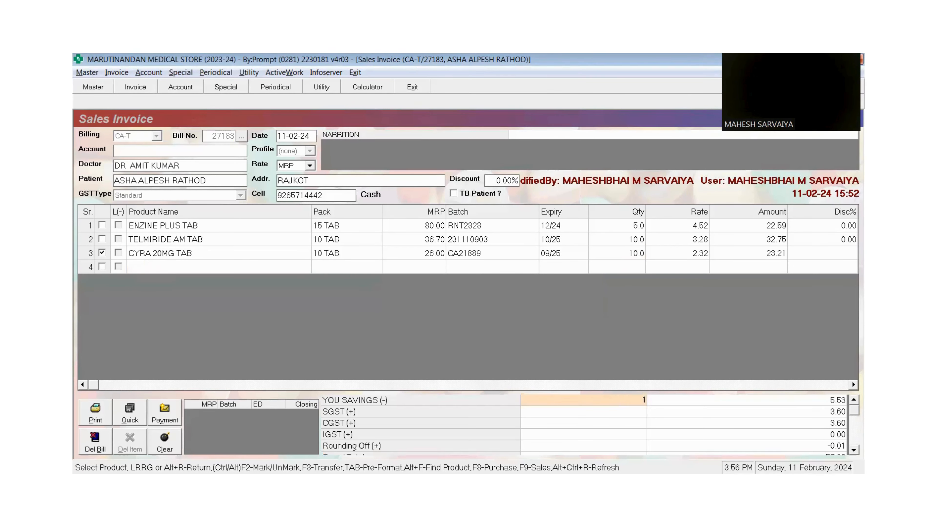
- Re-save bill 27183 at a grand total of 80.00, skipping the bill print
key(Return)
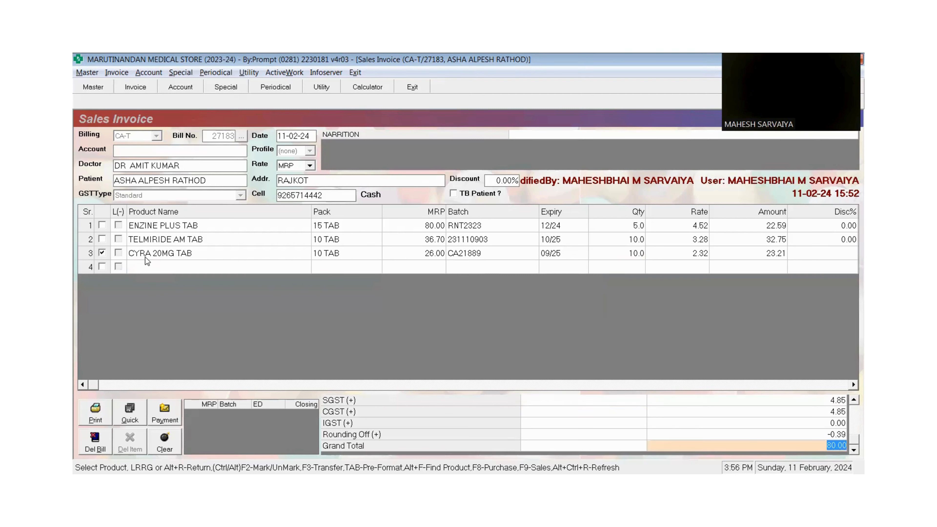
key(Return)
key(Return)
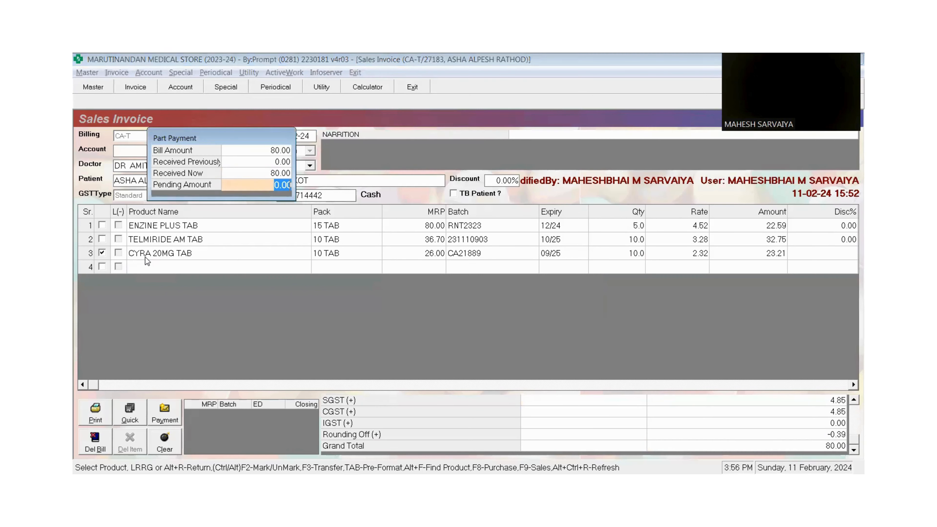
key(Return)
key(Tab)
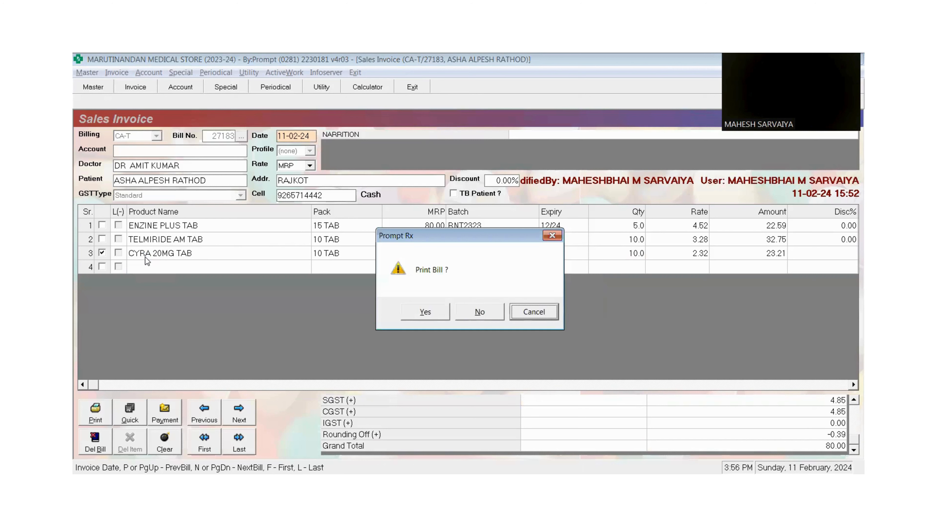
key(Return)
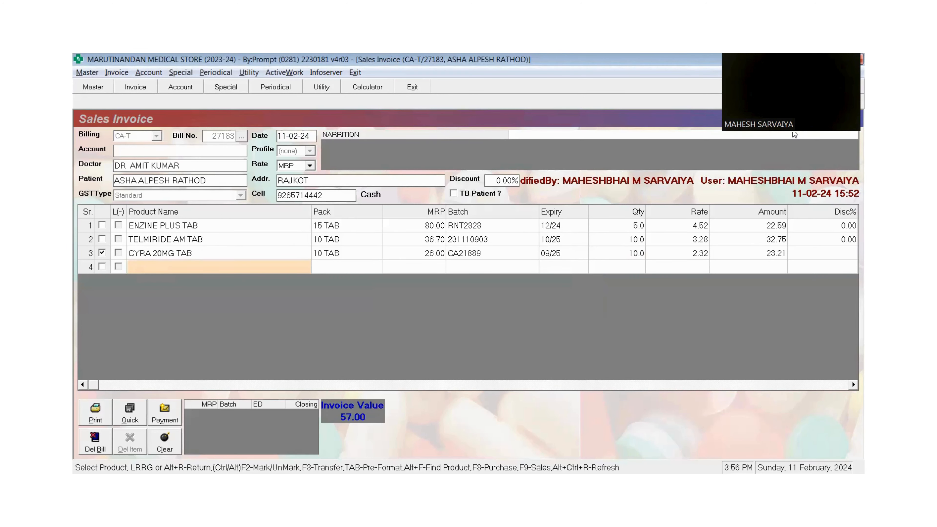
drag(795, 134, 797, 421)
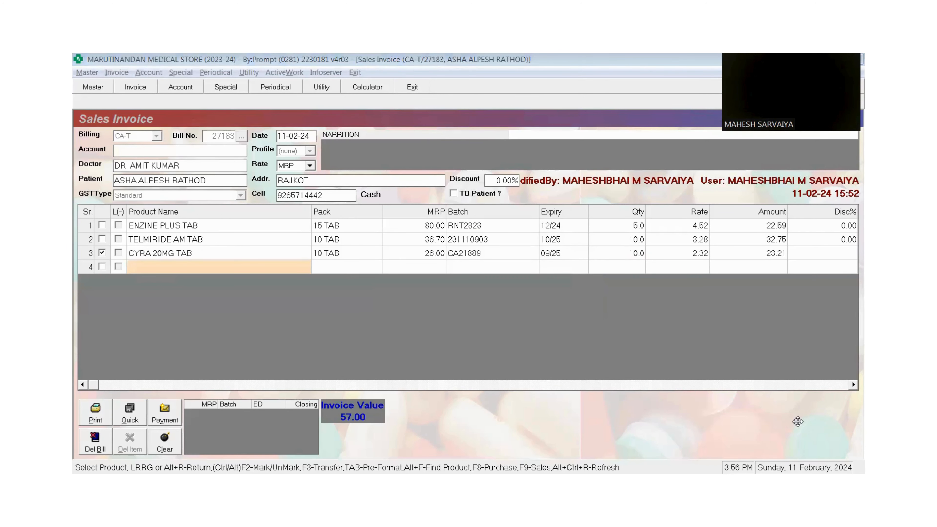